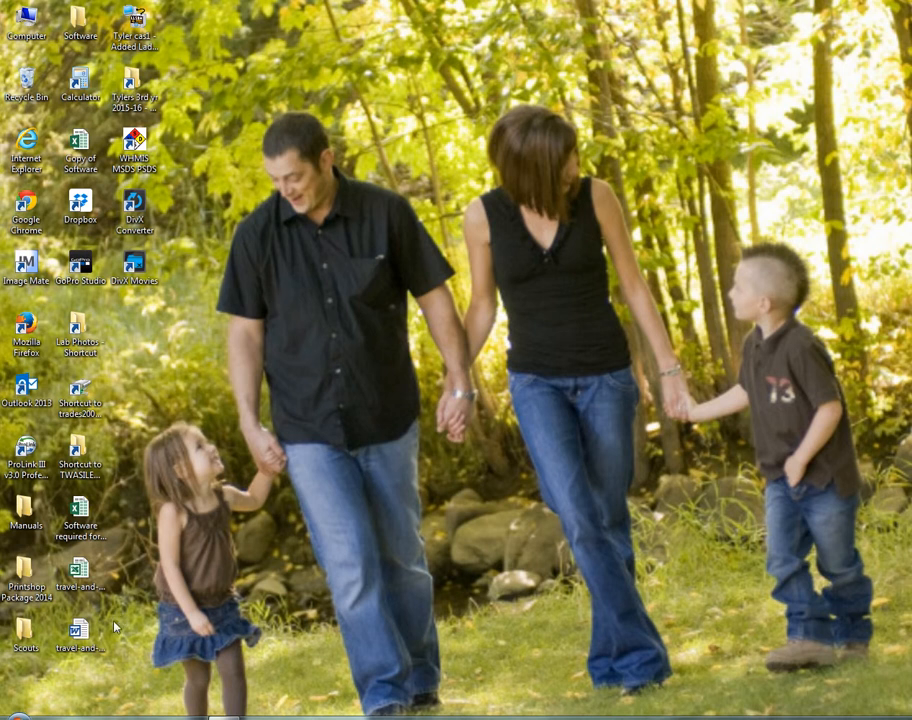
Step: Open Setting Tool and start a new file with the setup wizard
{"action": "left_click", "coordinate": [20, 712]}
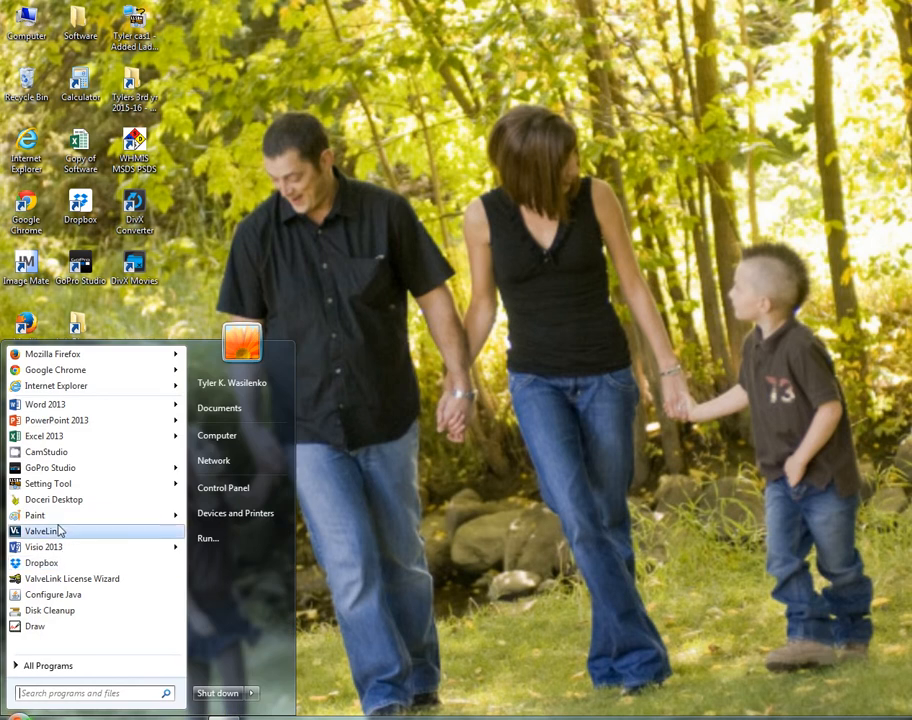
{"action": "mouse_move", "coordinate": [40, 489]}
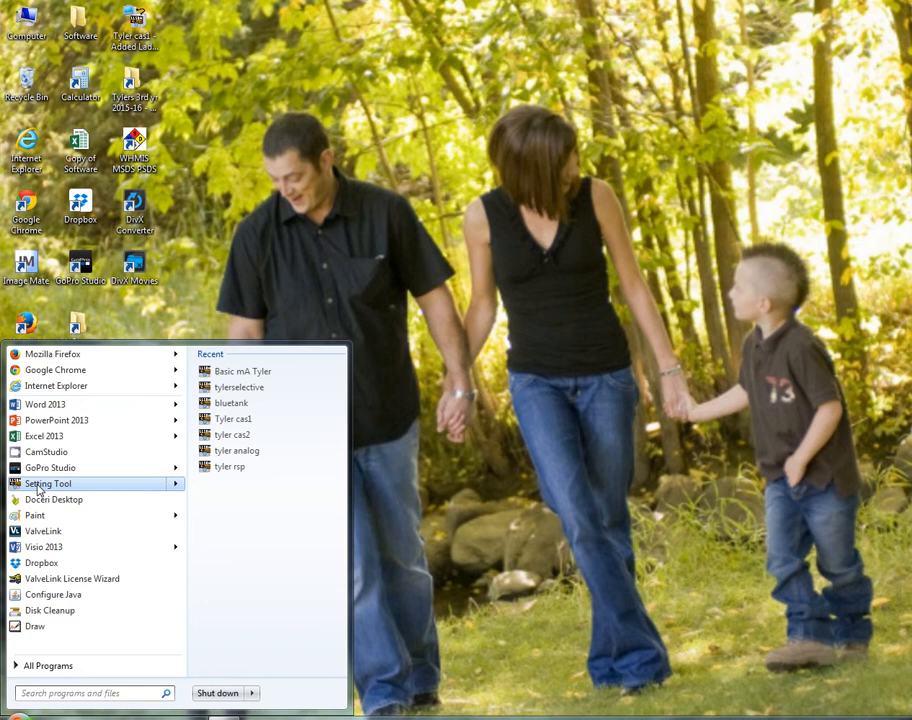
{"action": "left_click", "coordinate": [40, 489]}
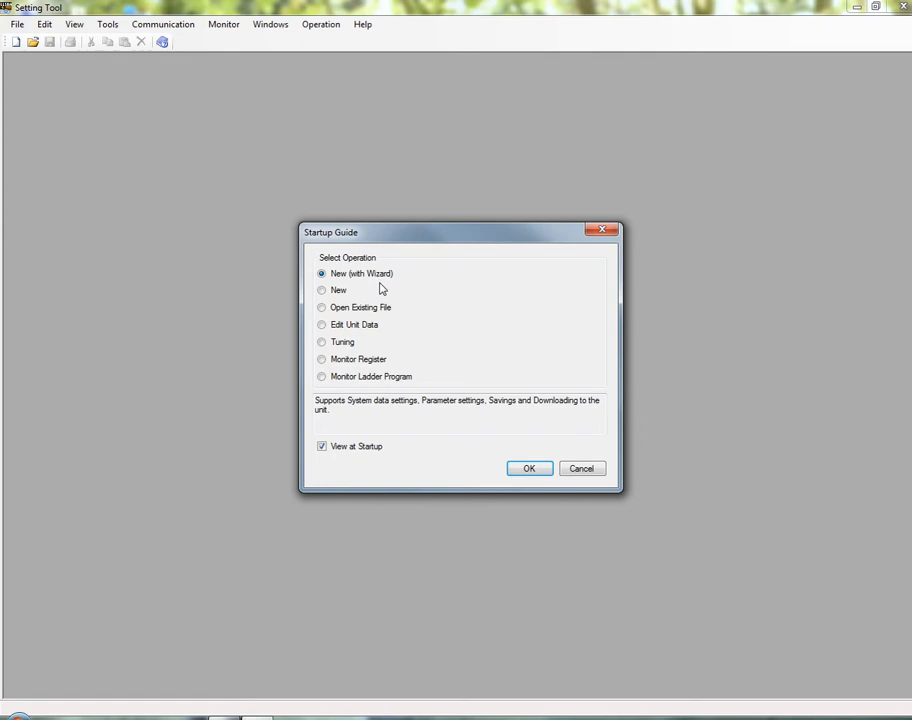
{"action": "left_click", "coordinate": [529, 469]}
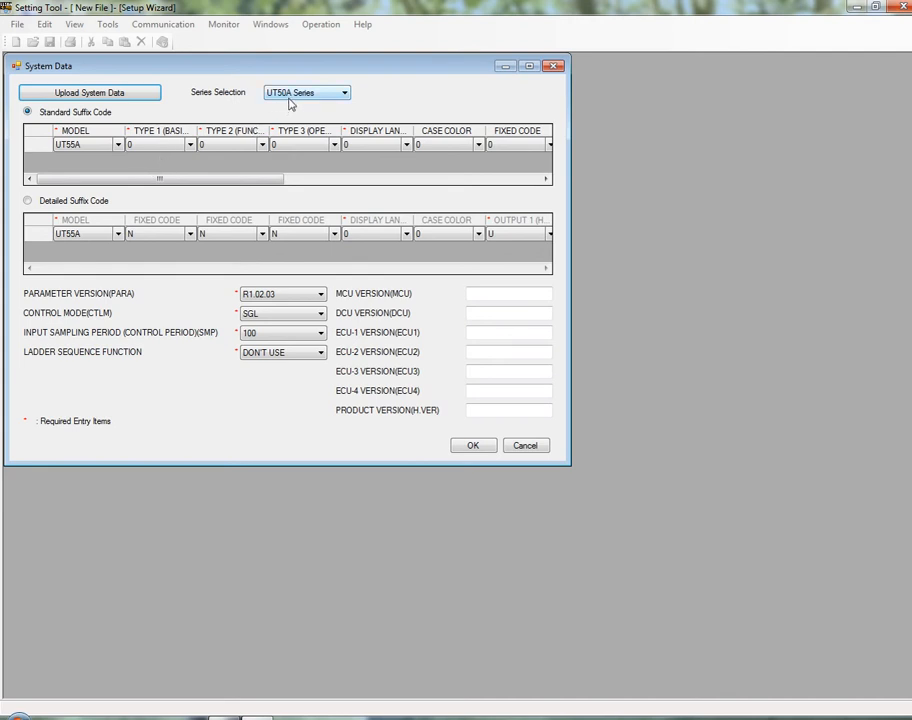
Step: Set the UT55A's Type 2 (function) suffix code to 4, choose SGL control mode, and accept the system data
{"action": "left_click", "coordinate": [92, 150]}
{"action": "left_click", "coordinate": [163, 149]}
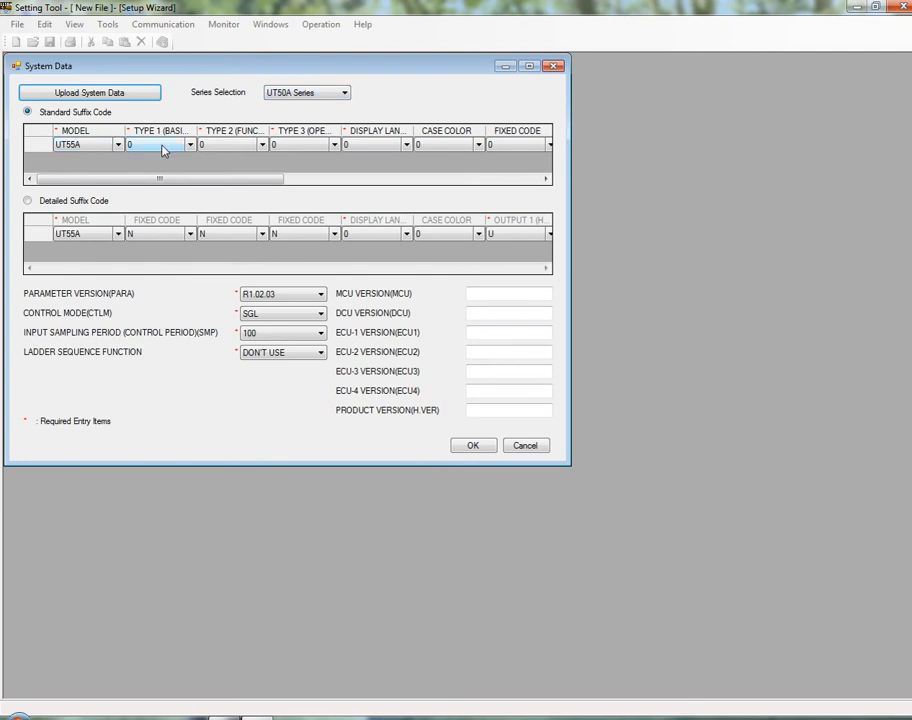
{"action": "left_click", "coordinate": [263, 146]}
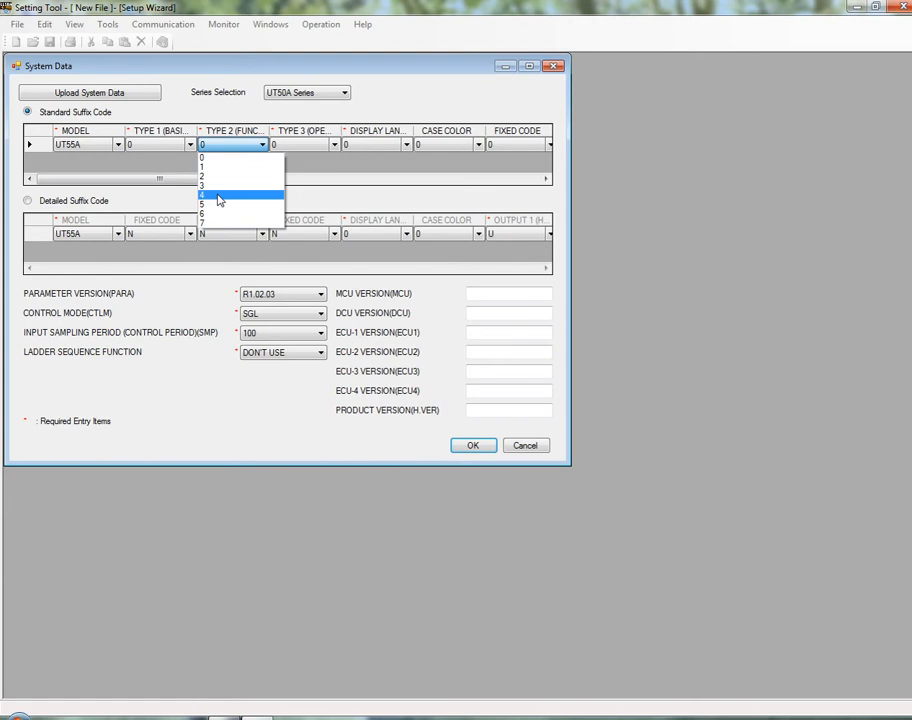
{"action": "left_click", "coordinate": [219, 196]}
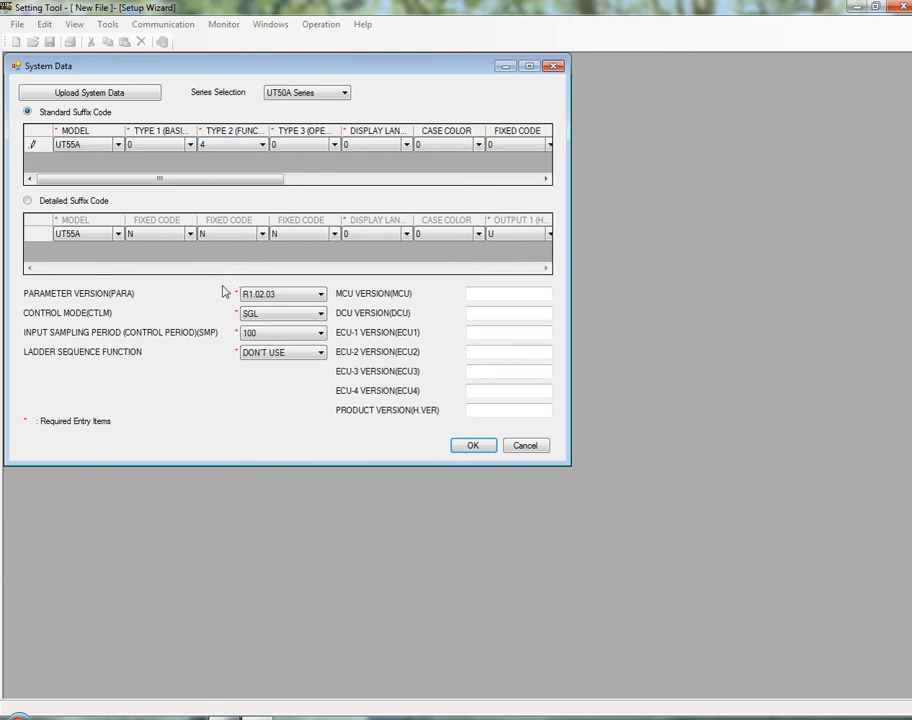
{"action": "left_click", "coordinate": [322, 316]}
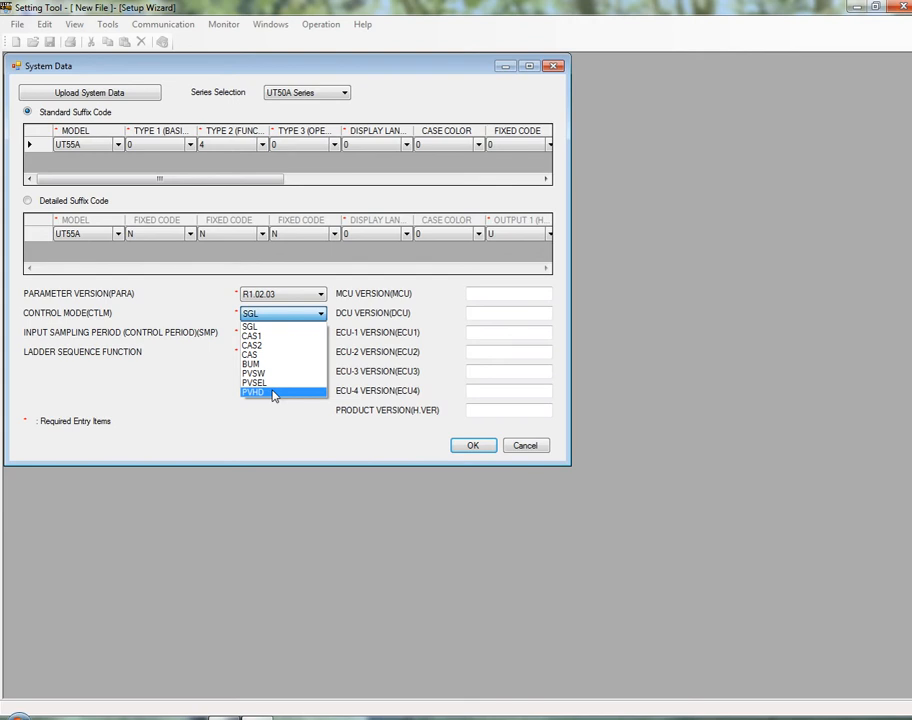
{"action": "left_click", "coordinate": [268, 327]}
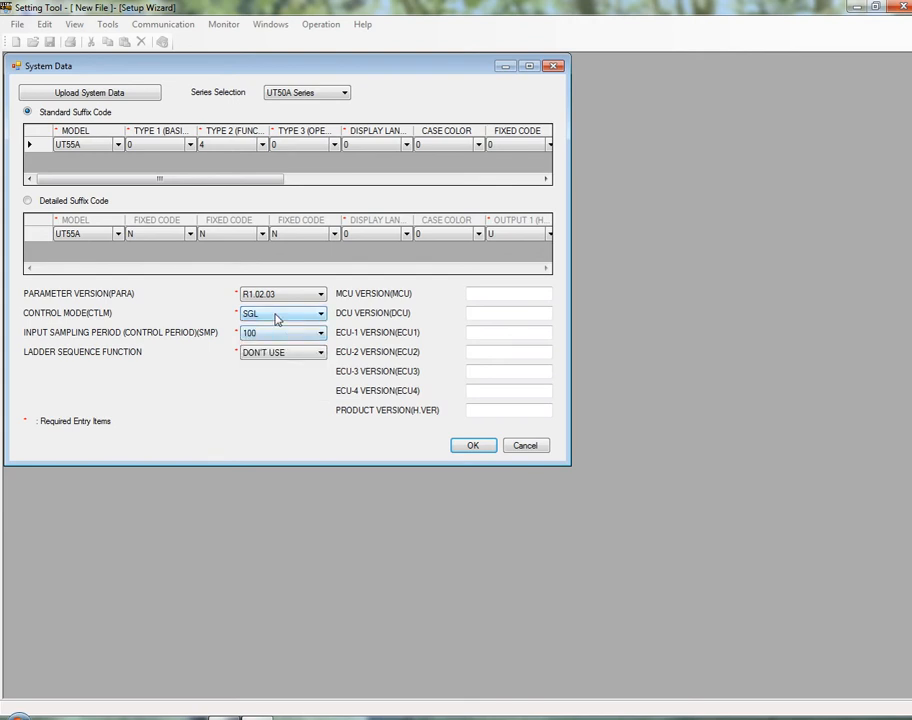
{"action": "left_click", "coordinate": [471, 446]}
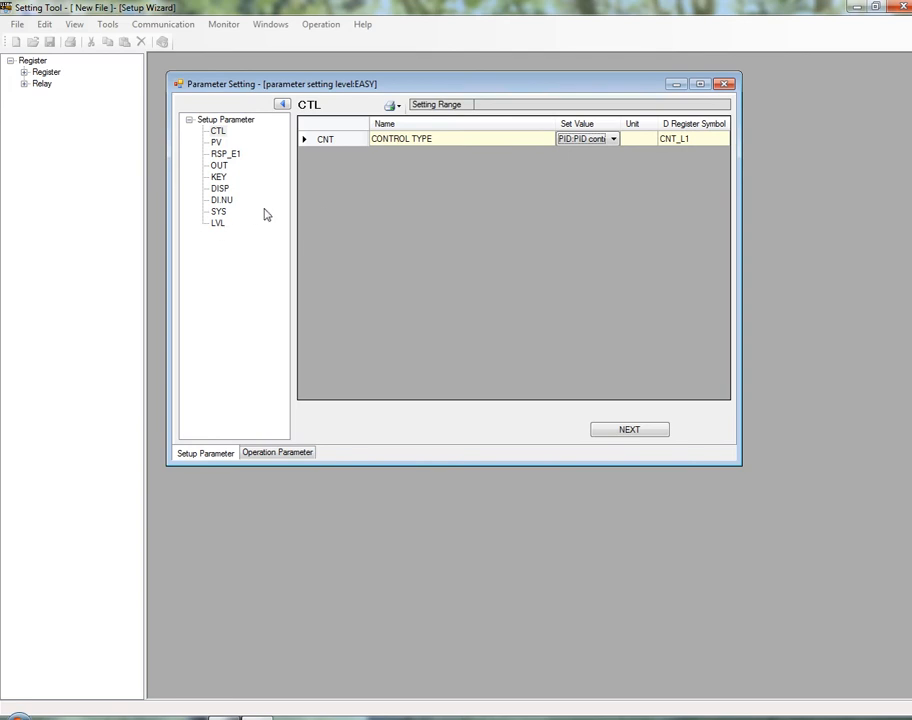
Step: Check the available control types, keep PID control, and continue to the PV input parameters
{"action": "left_click", "coordinate": [614, 142]}
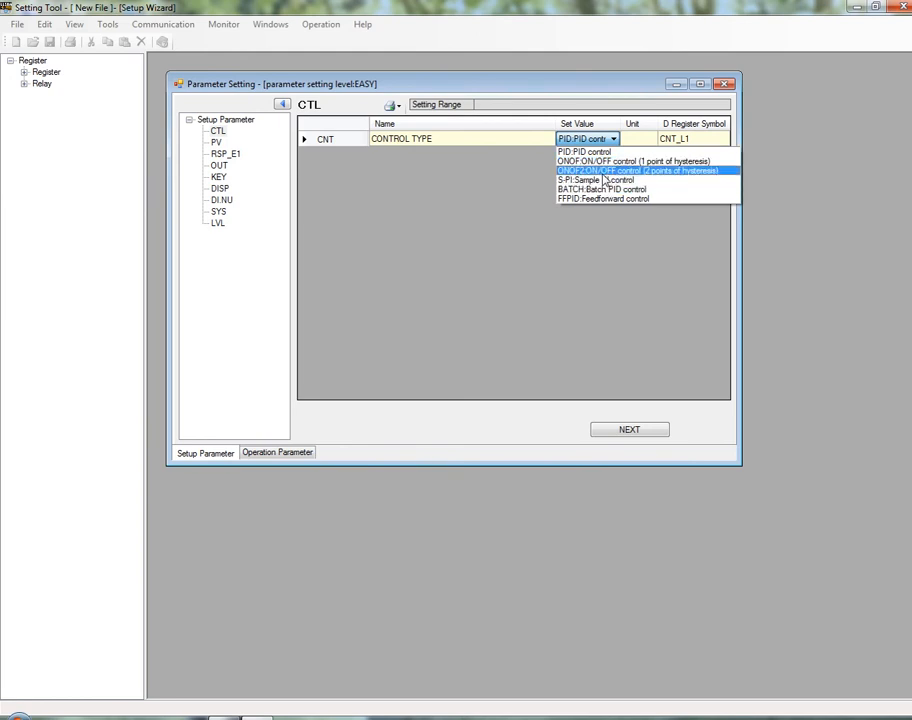
{"action": "left_click", "coordinate": [614, 142]}
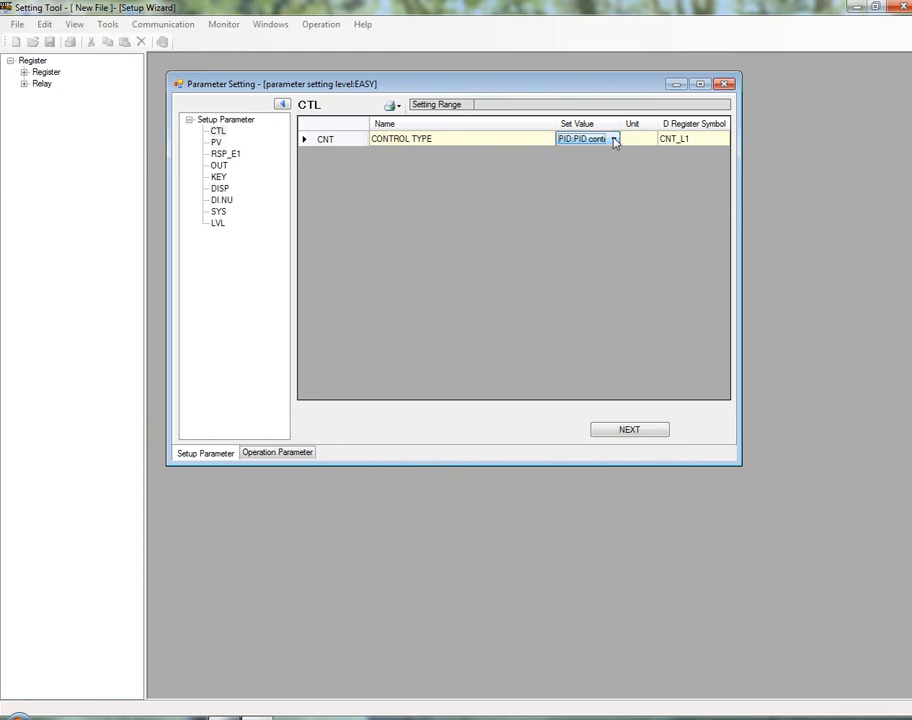
{"action": "left_click", "coordinate": [630, 432]}
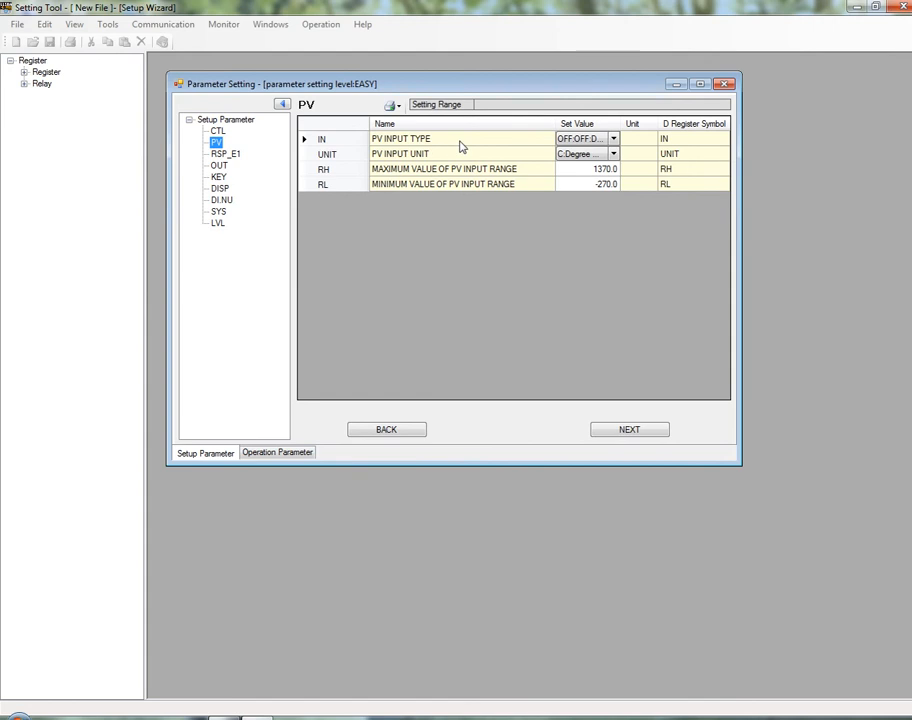
Step: Set the PV input type to 4-20 (4.00 to 20.00 mA) and the PV input unit to No unit
{"action": "left_click", "coordinate": [614, 141]}
{"action": "left_click", "coordinate": [614, 141]}
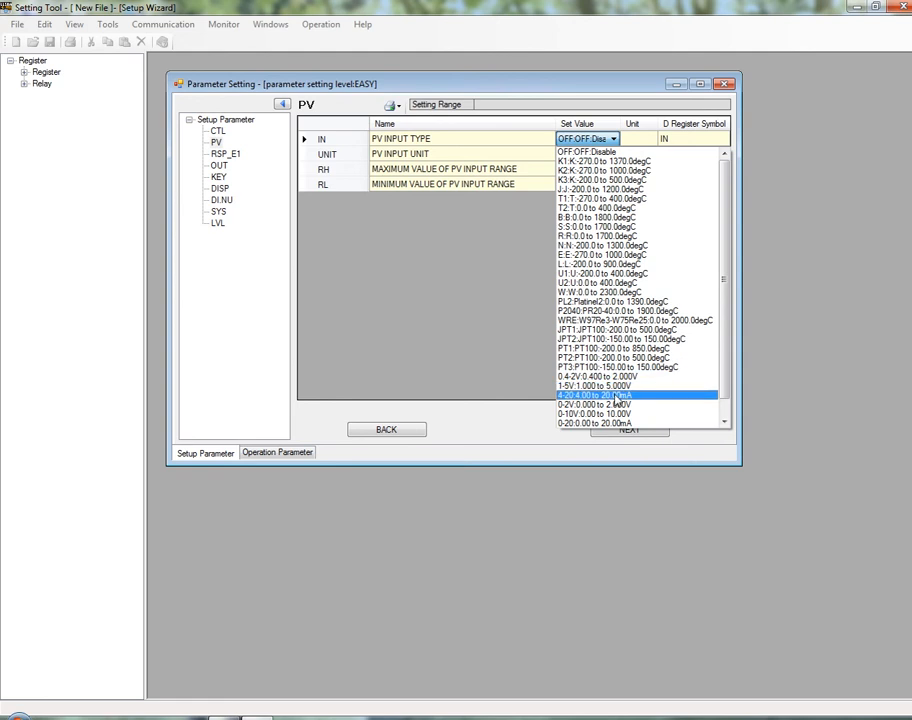
{"action": "left_click", "coordinate": [616, 396]}
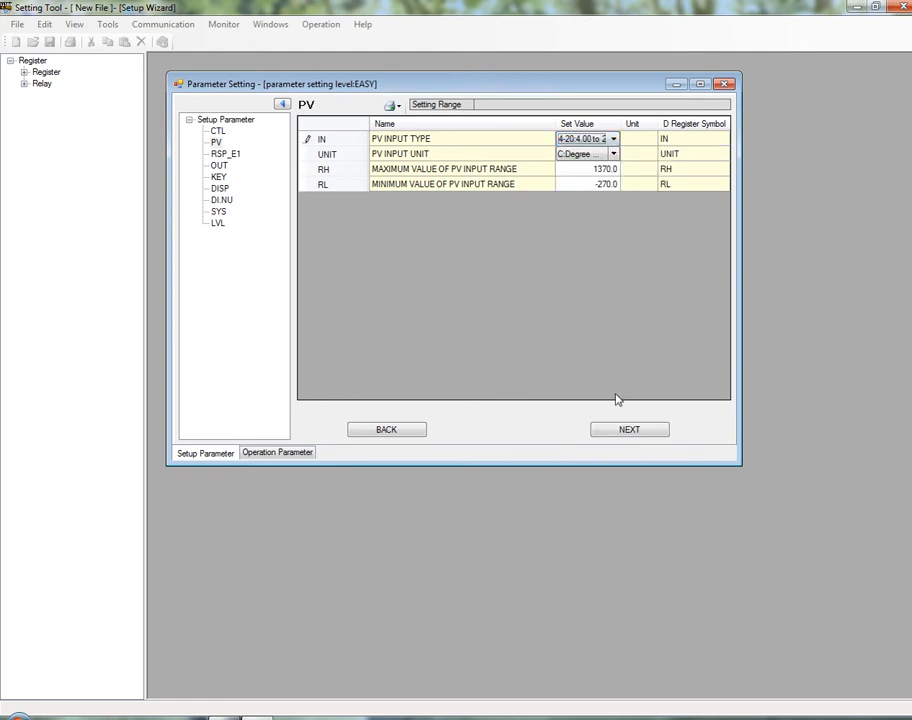
{"action": "left_click", "coordinate": [613, 154]}
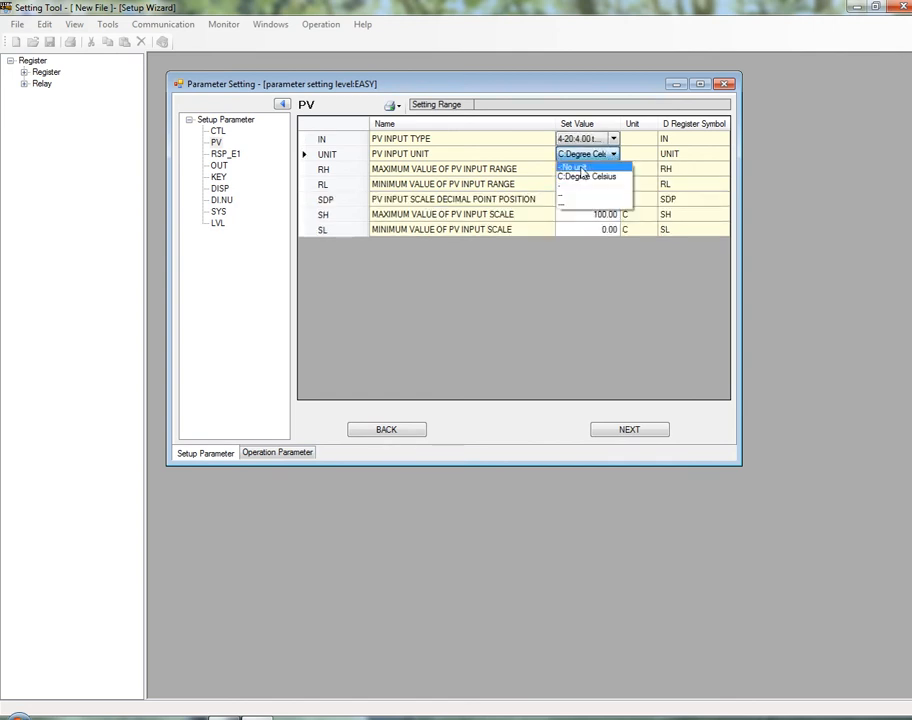
{"action": "left_click", "coordinate": [578, 166]}
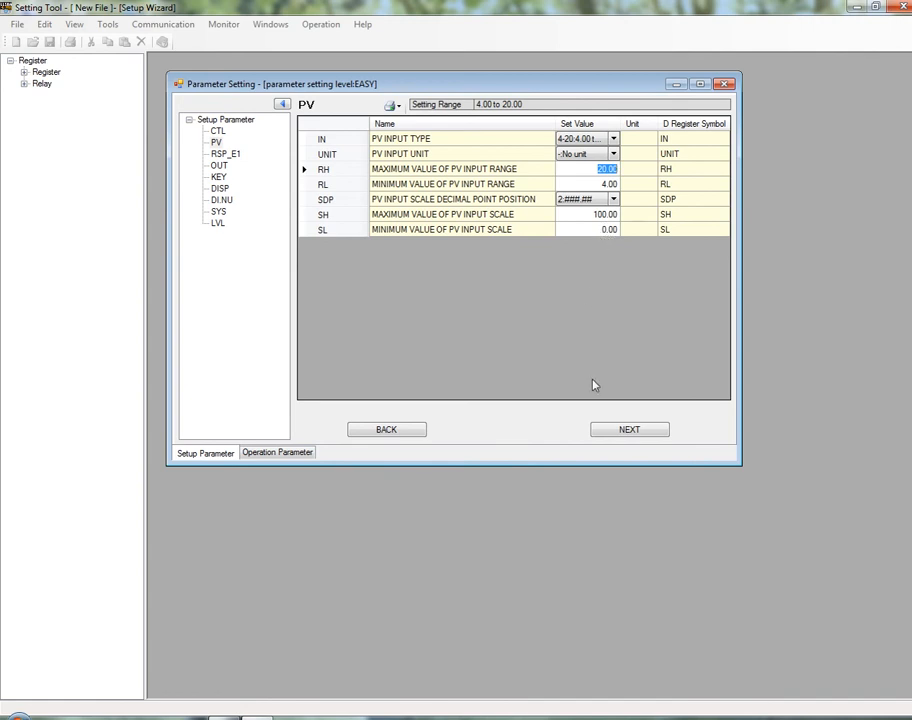
Step: Leave the RSP remote input parameters at their defaults and set the heating-side control output to 02:OUT terminals (current)
{"action": "left_click", "coordinate": [620, 432]}
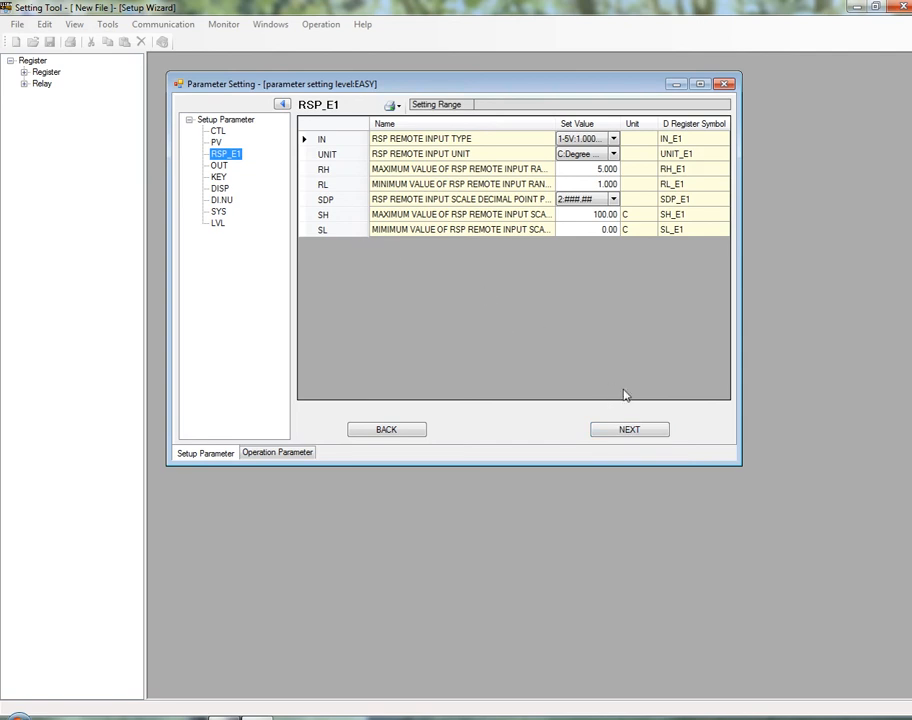
{"action": "left_click", "coordinate": [629, 434]}
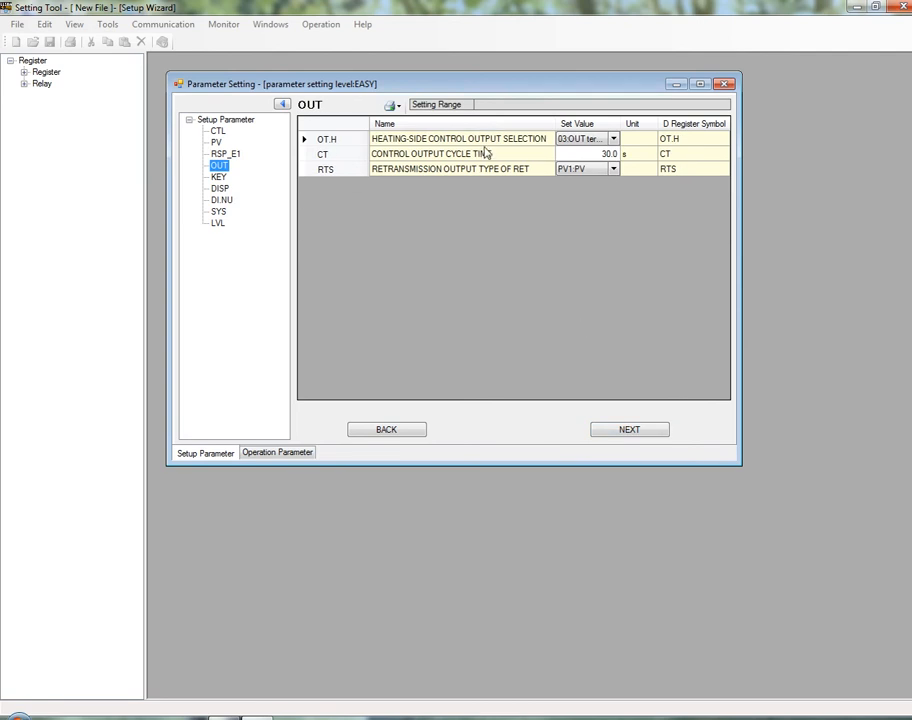
{"action": "left_click", "coordinate": [613, 141]}
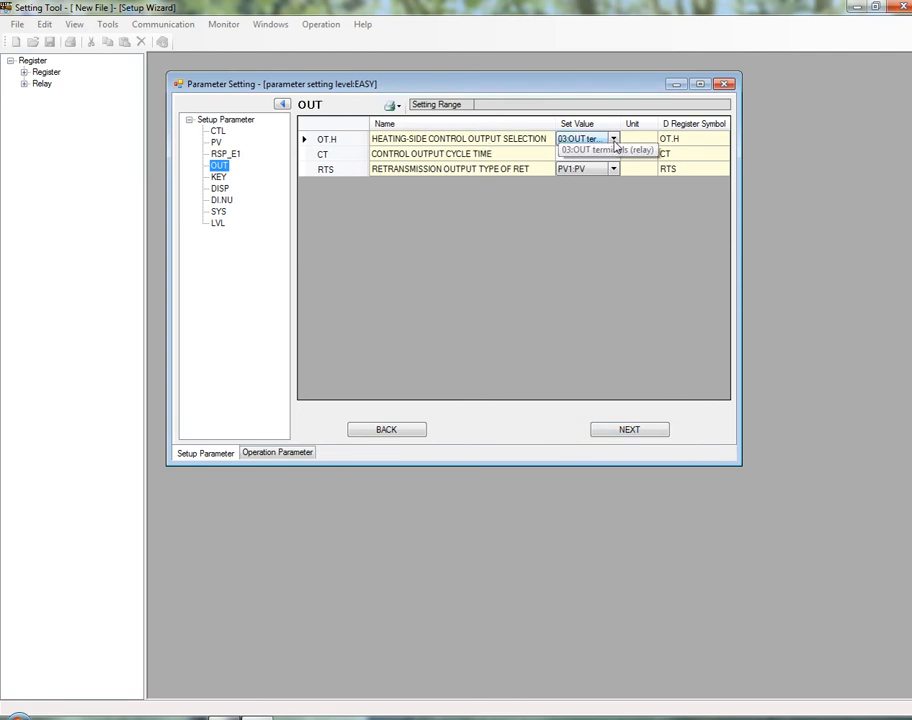
{"action": "left_click", "coordinate": [613, 141]}
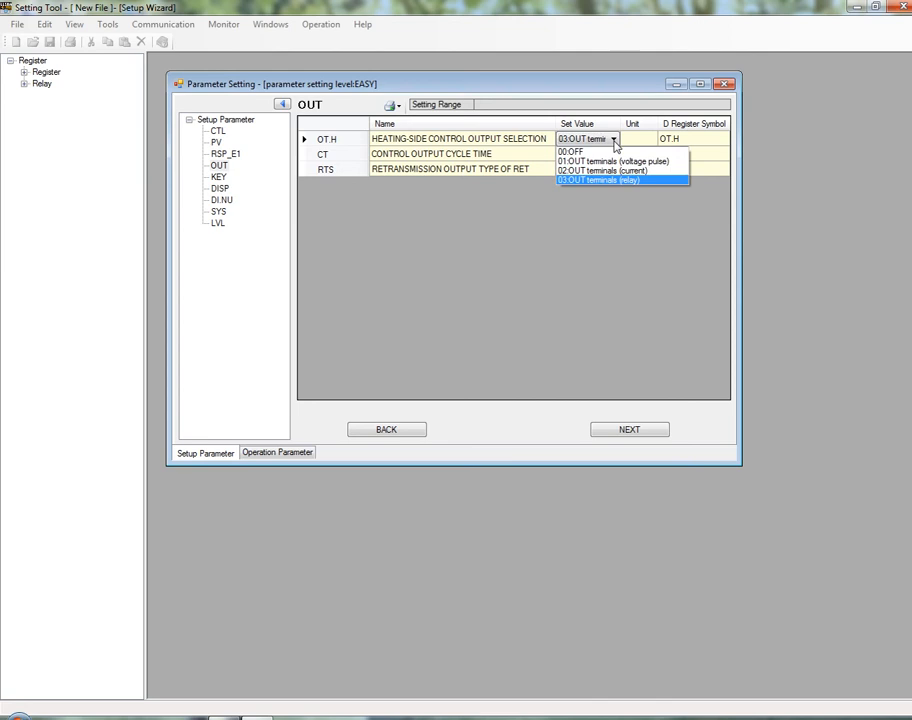
{"action": "left_click", "coordinate": [624, 171]}
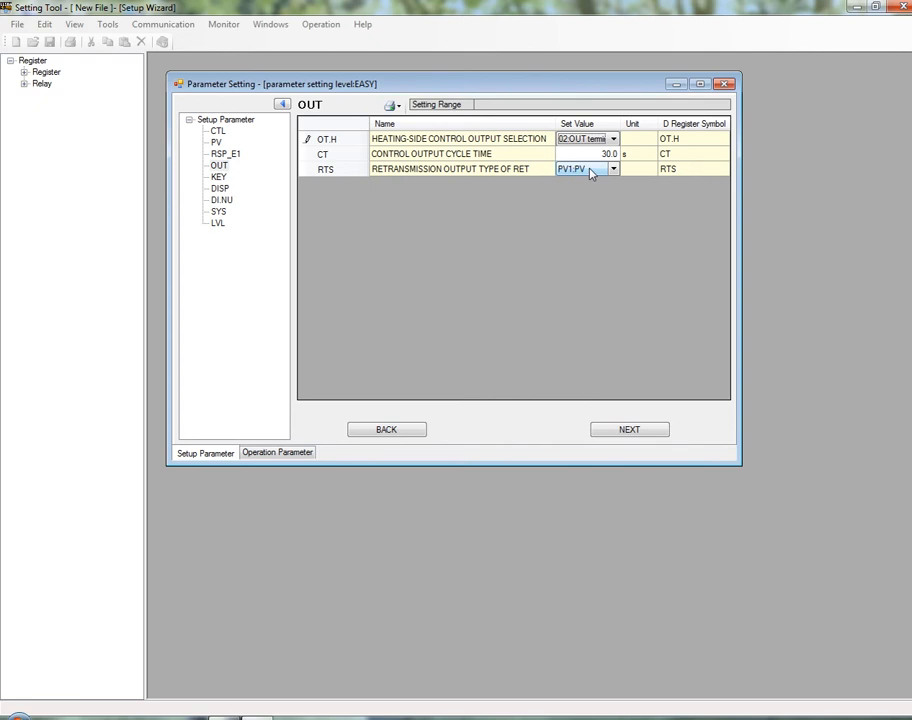
Step: Accept the defaults for the KEY, DISP, DI.NU, SYS and LVL setup groups and continue to the alarm operation parameters
{"action": "left_click", "coordinate": [627, 431]}
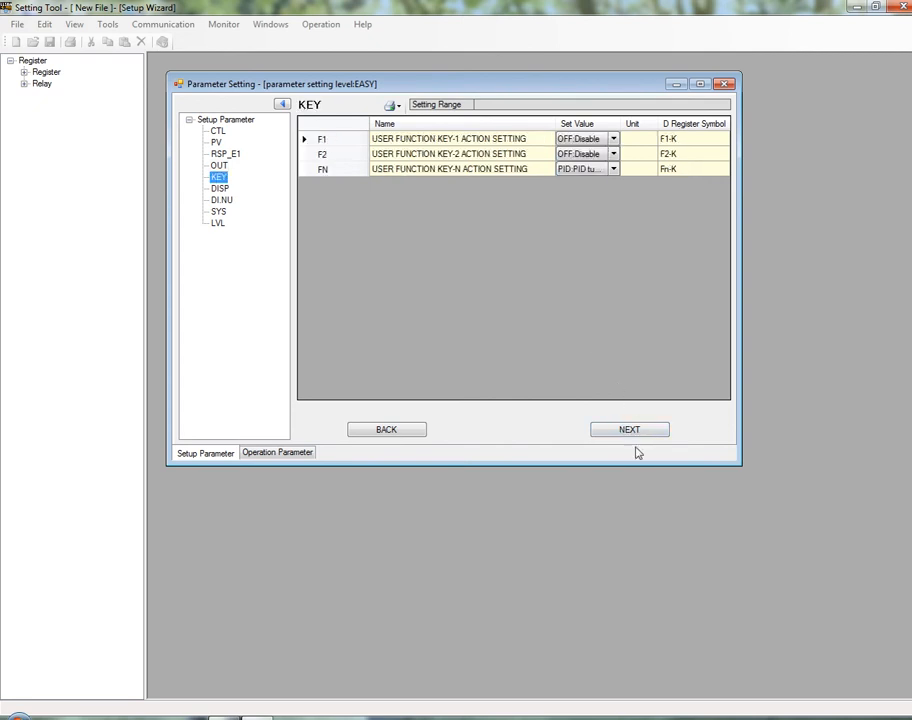
{"action": "left_click", "coordinate": [628, 431]}
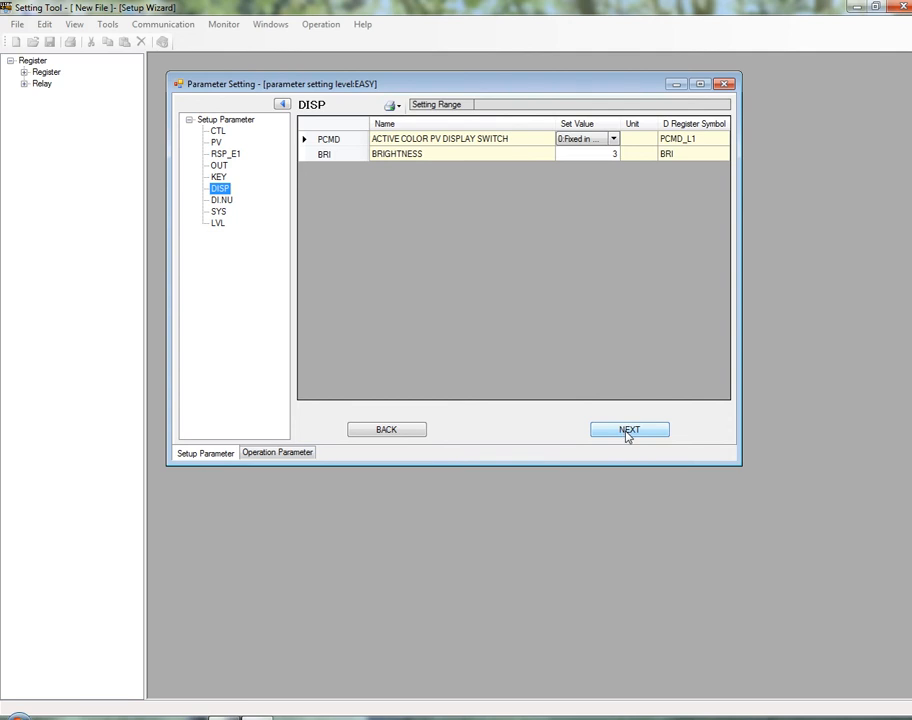
{"action": "left_click", "coordinate": [628, 431]}
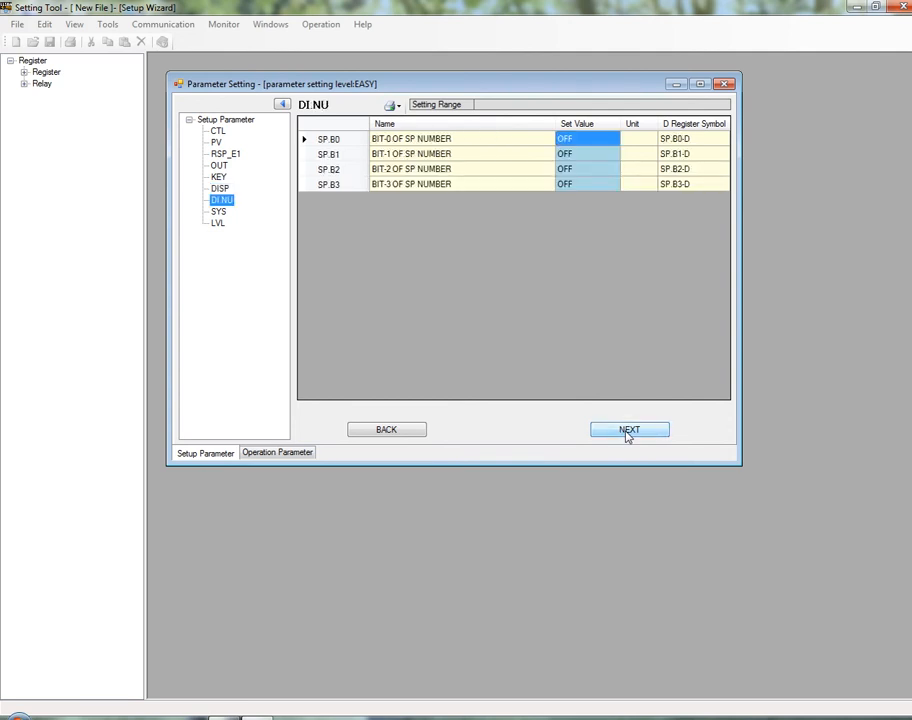
{"action": "left_click", "coordinate": [628, 431]}
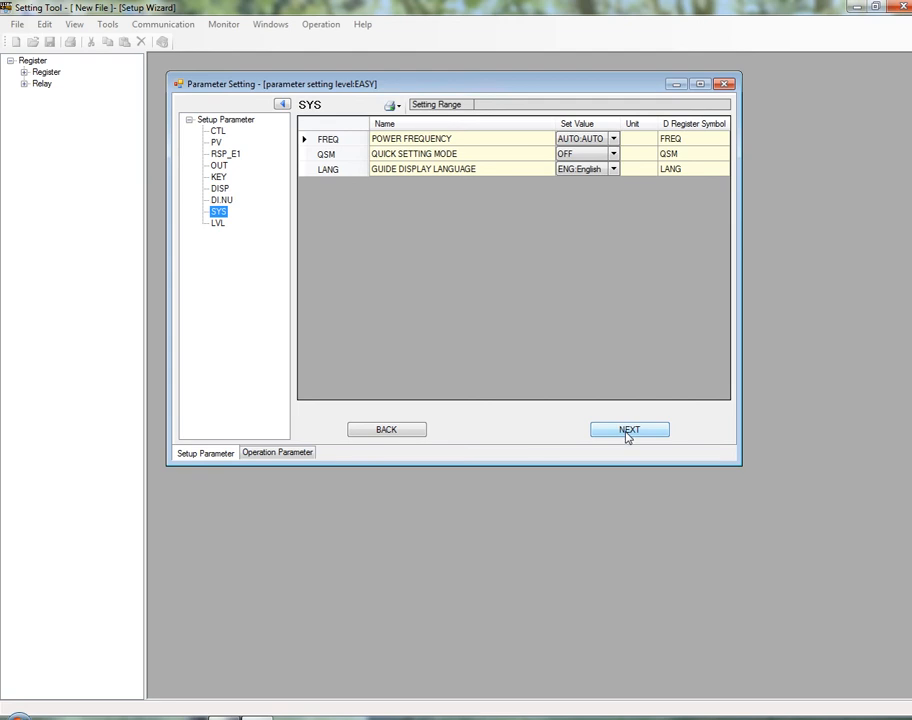
{"action": "left_click", "coordinate": [627, 434]}
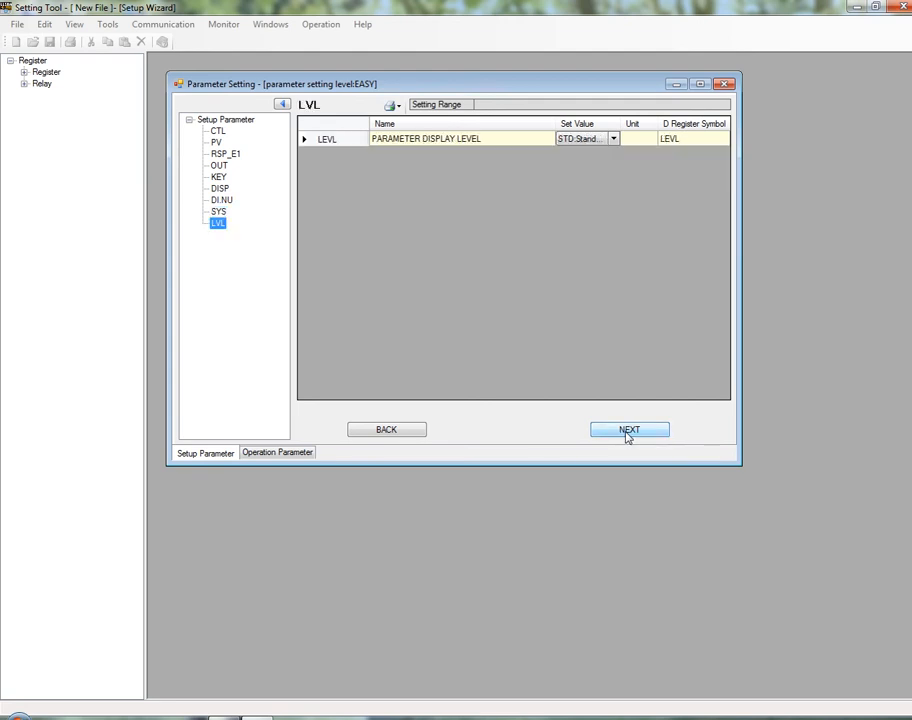
{"action": "left_click", "coordinate": [628, 432]}
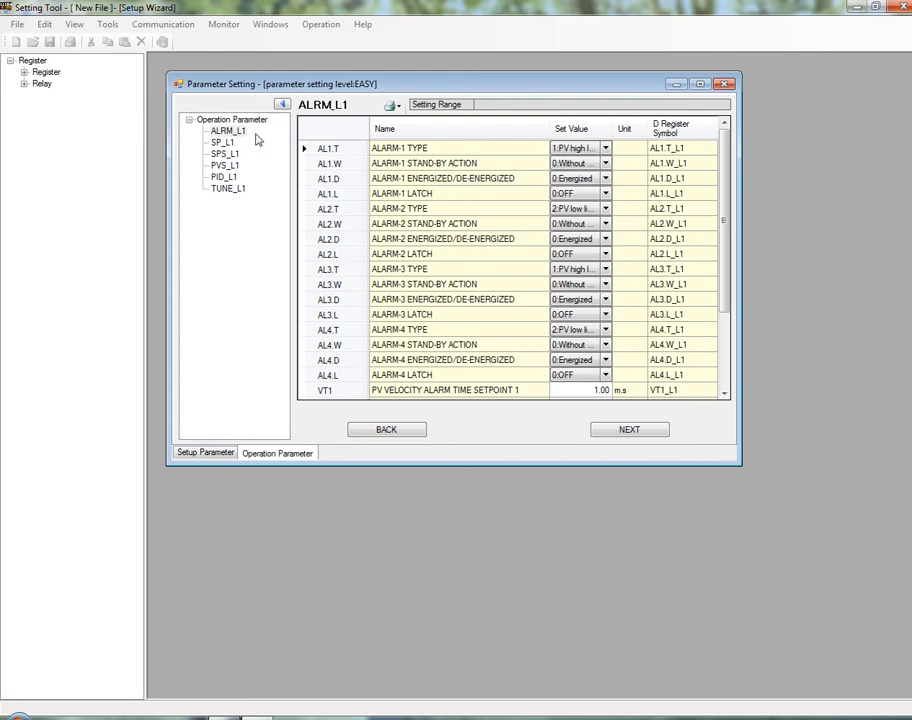
Step: Compare the setup and operation parameter sets, review the setup groups from CTL through LVL, and return to the ALRM_L1 alarm parameters
{"action": "left_click", "coordinate": [215, 455]}
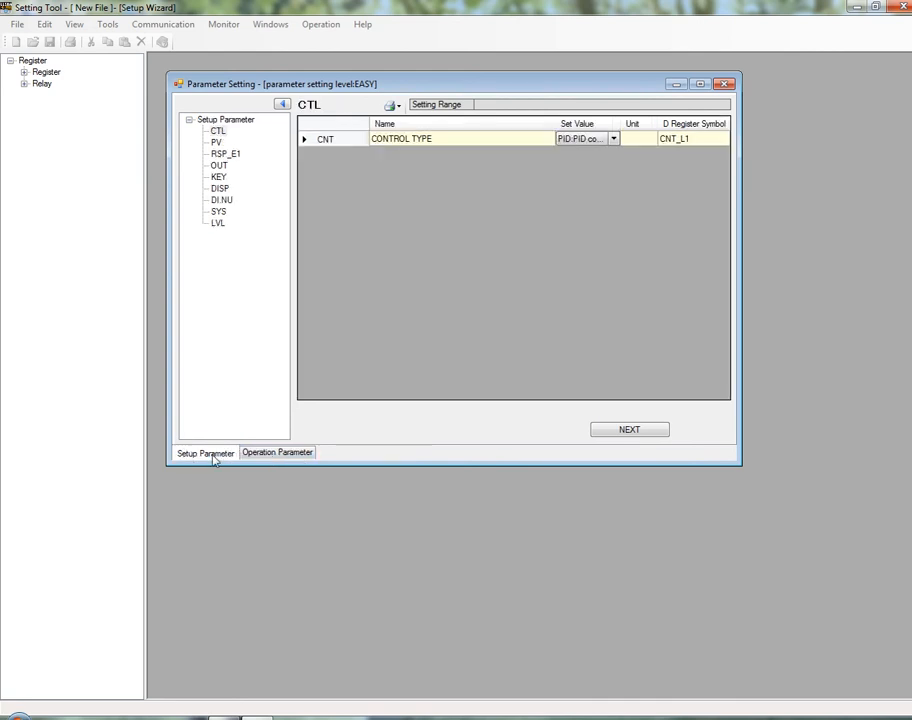
{"action": "left_click", "coordinate": [265, 455]}
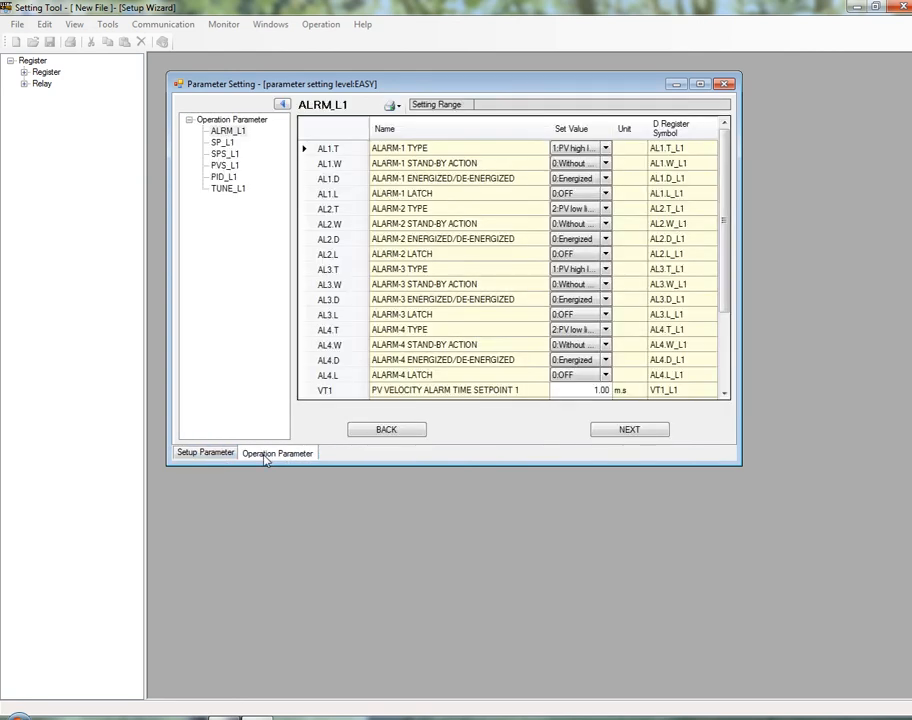
{"action": "left_click", "coordinate": [212, 455]}
{"action": "left_click", "coordinate": [279, 456]}
{"action": "left_click", "coordinate": [217, 456]}
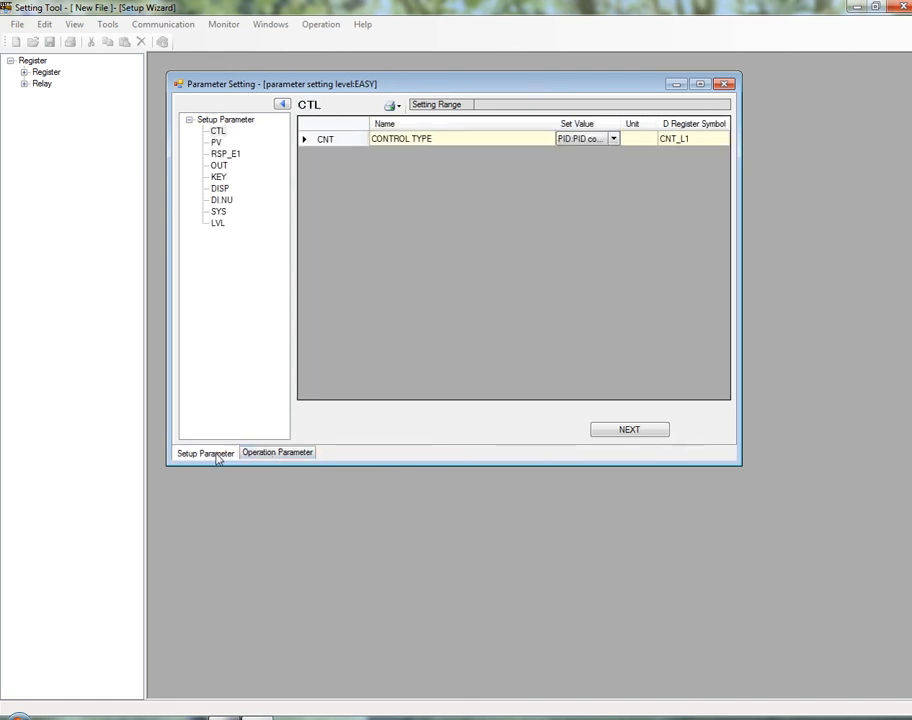
{"action": "left_click", "coordinate": [217, 142]}
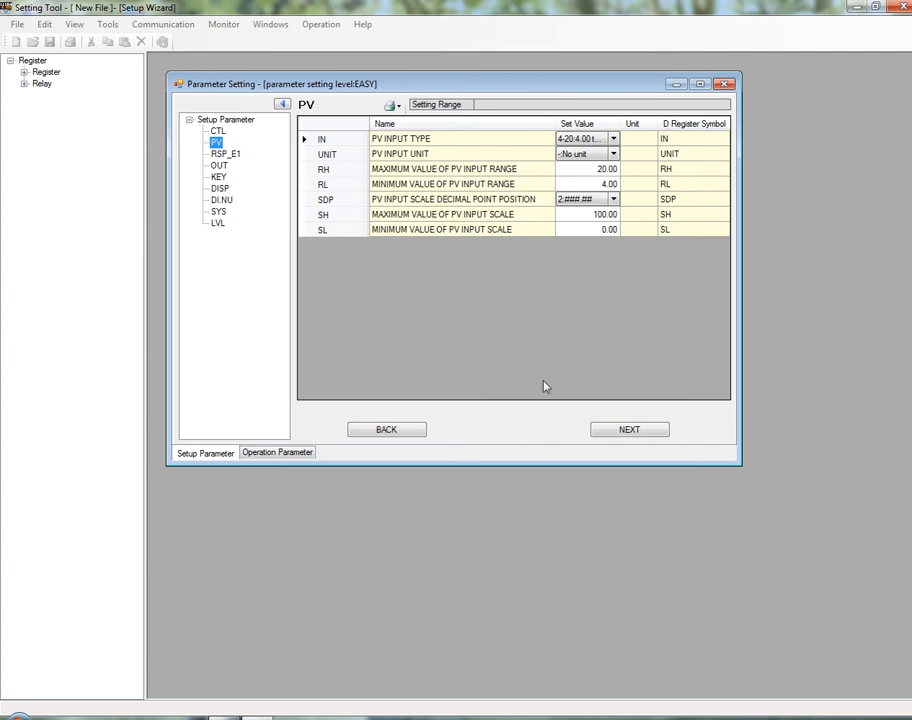
{"action": "left_click", "coordinate": [621, 431]}
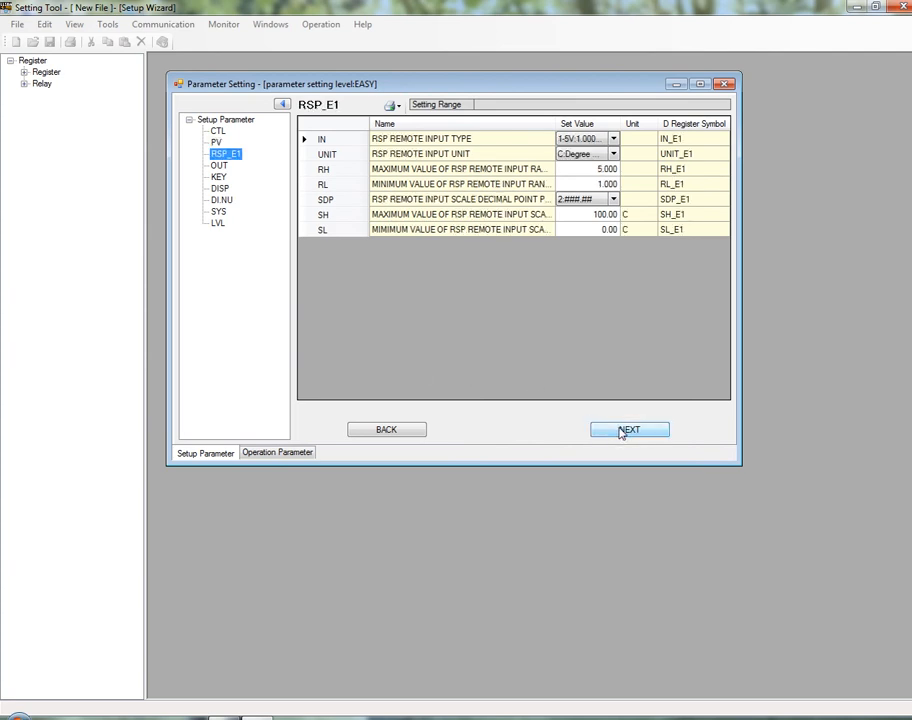
{"action": "left_click", "coordinate": [621, 431]}
{"action": "left_click", "coordinate": [621, 431]}
{"action": "left_click", "coordinate": [621, 431]}
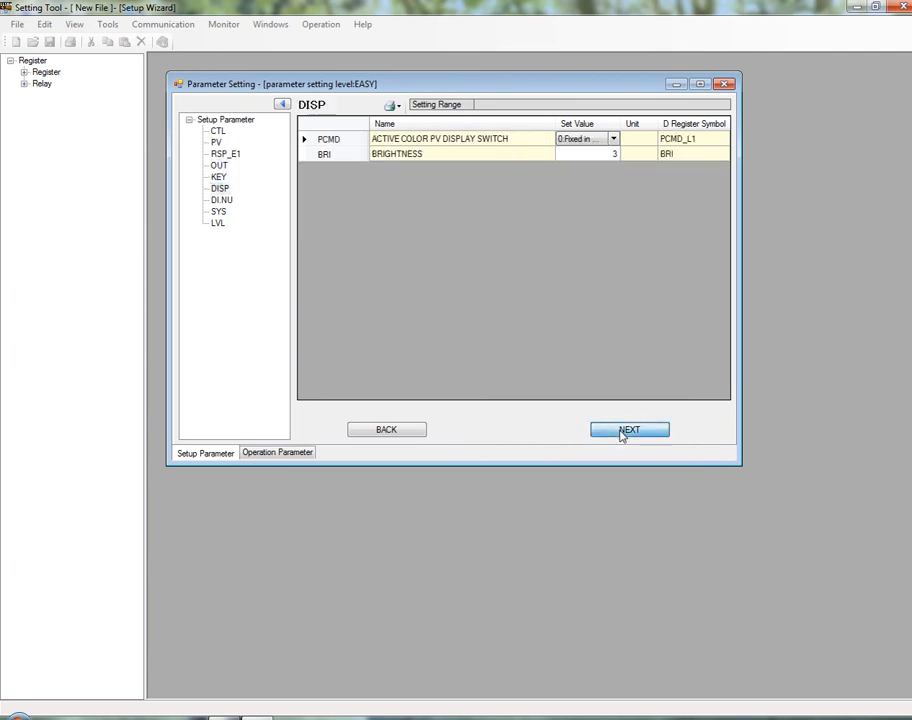
{"action": "left_click", "coordinate": [621, 431]}
{"action": "left_click", "coordinate": [621, 431]}
{"action": "left_click", "coordinate": [621, 431]}
{"action": "left_click", "coordinate": [621, 431]}
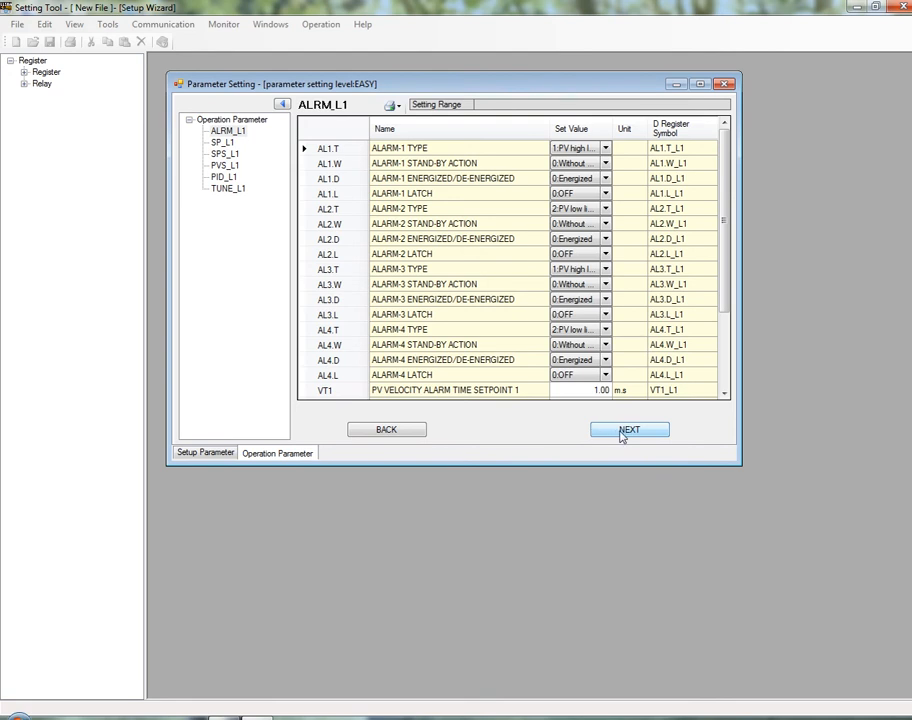
Step: Accept the ALRM_L1 alarm defaults, try 50 as the SP_L1 target setpoint, and set that setpoint back to 0
{"action": "left_click", "coordinate": [622, 434]}
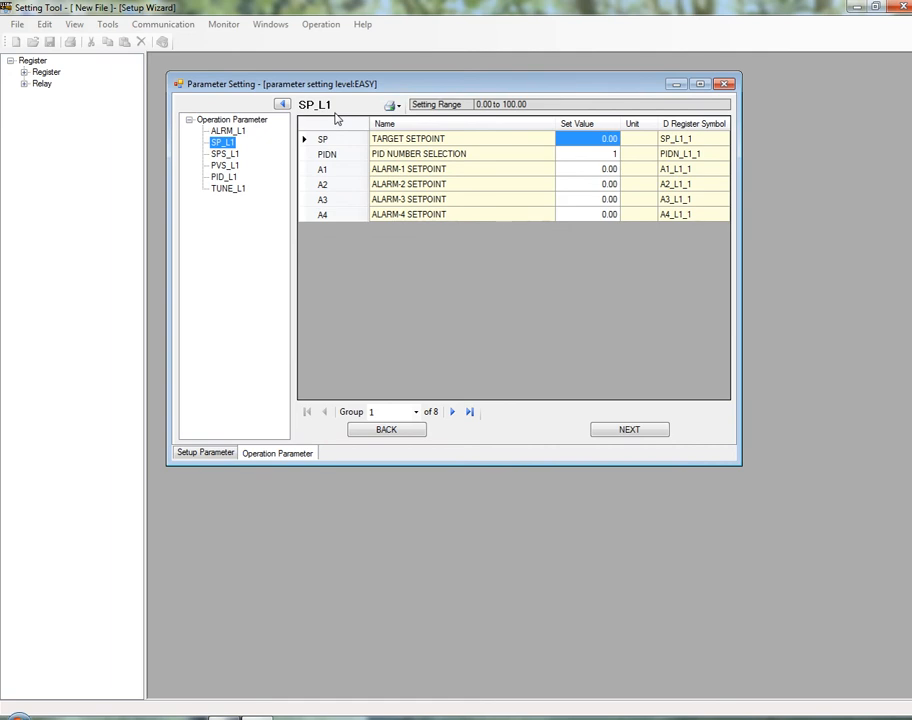
{"action": "left_click", "coordinate": [610, 142]}
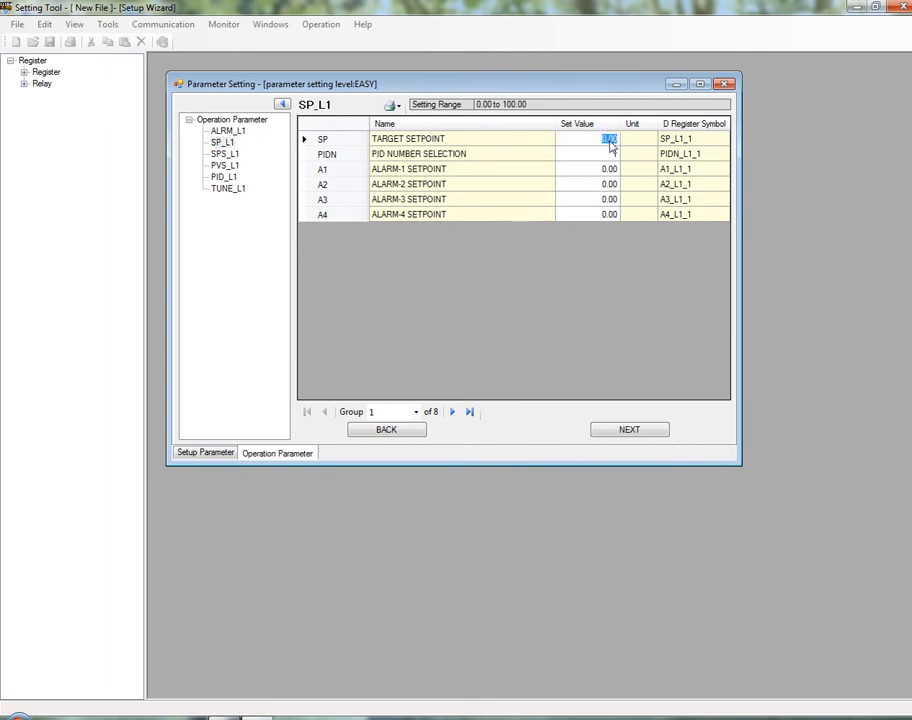
{"action": "type", "text": "50"}
{"action": "key", "text": "Return"}
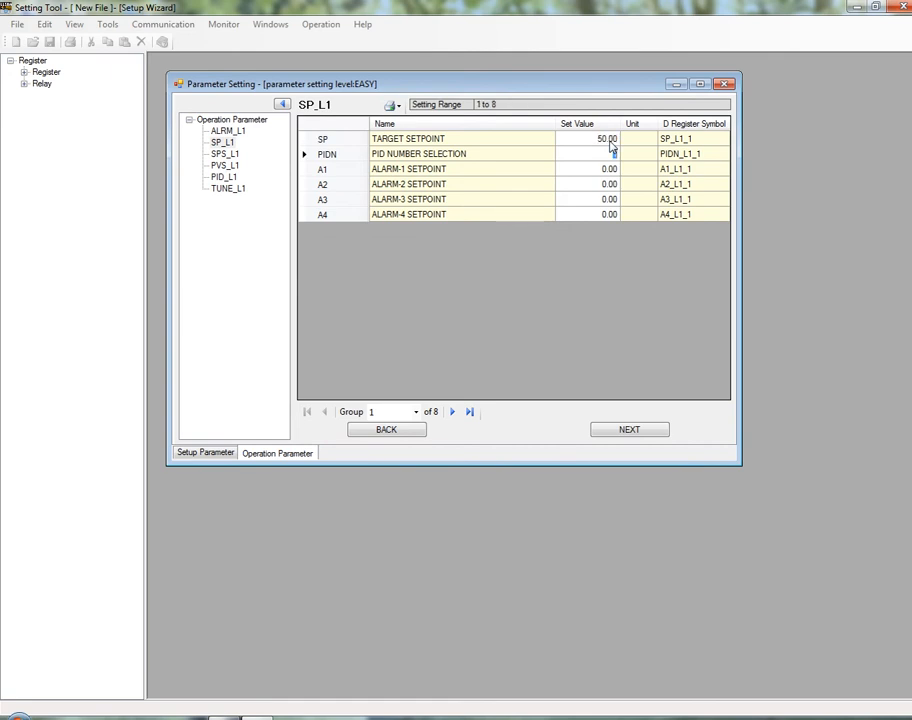
{"action": "left_click", "coordinate": [608, 138]}
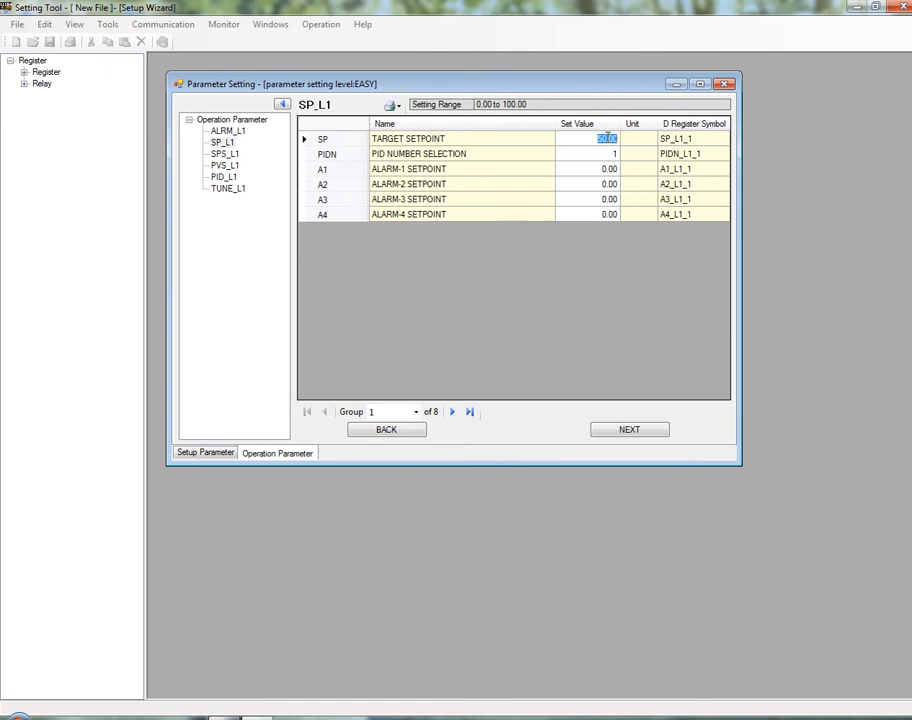
{"action": "type", "text": "0"}
Step: Accept the SPS_L1 and PVS_L1 defaults and set the PID_L1 integral time and derivative time to 0
{"action": "left_click", "coordinate": [627, 436]}
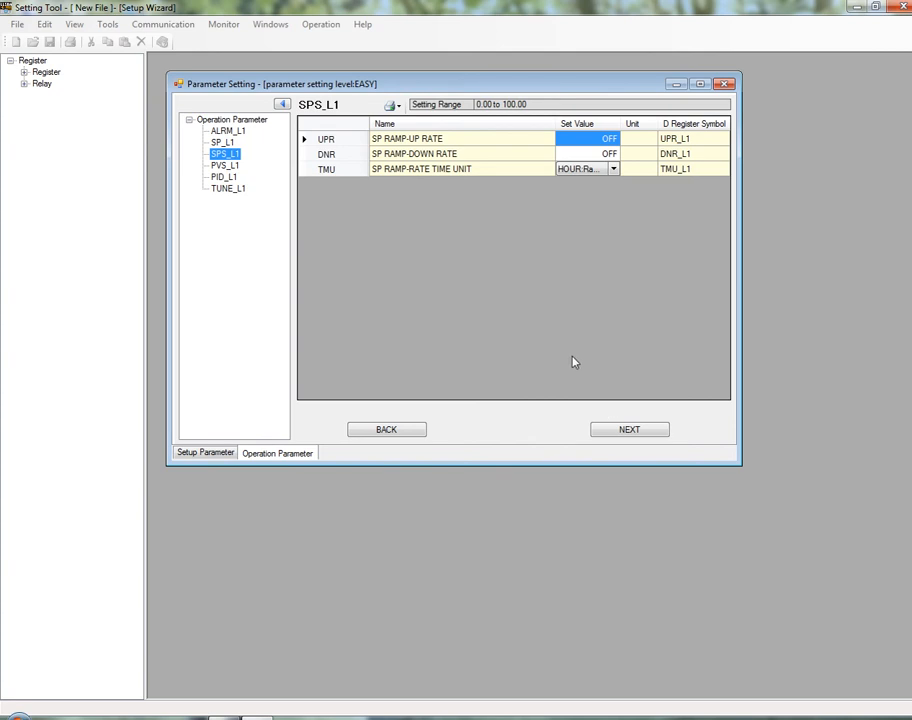
{"action": "left_click", "coordinate": [634, 432]}
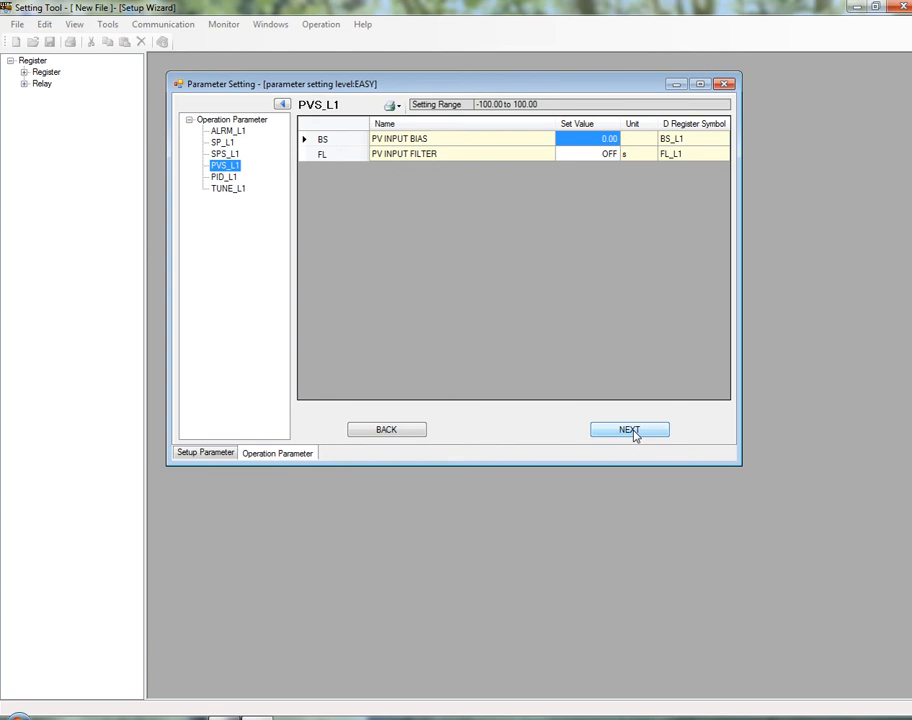
{"action": "left_click", "coordinate": [634, 432]}
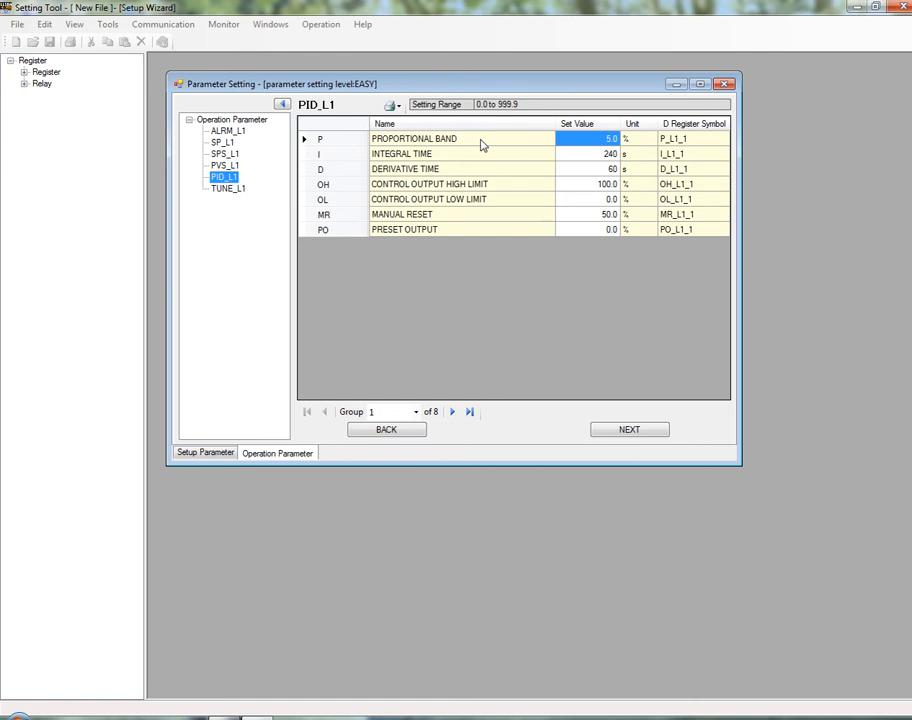
{"action": "key", "text": "Down"}
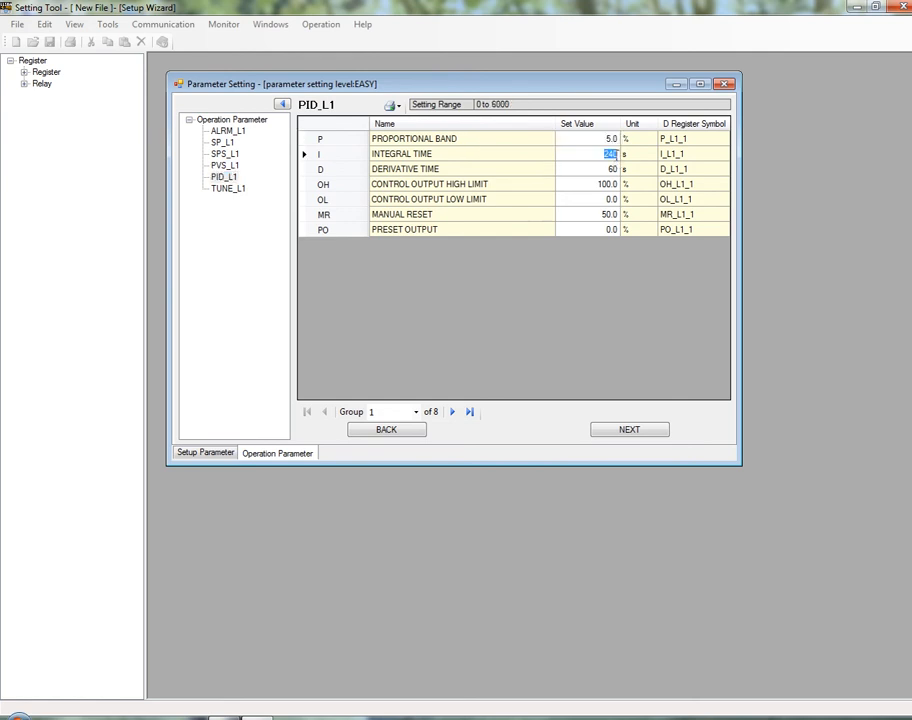
{"action": "type", "text": "0"}
{"action": "left_click", "coordinate": [612, 169]}
{"action": "type", "text": "0"}
{"action": "left_click", "coordinate": [631, 436]}
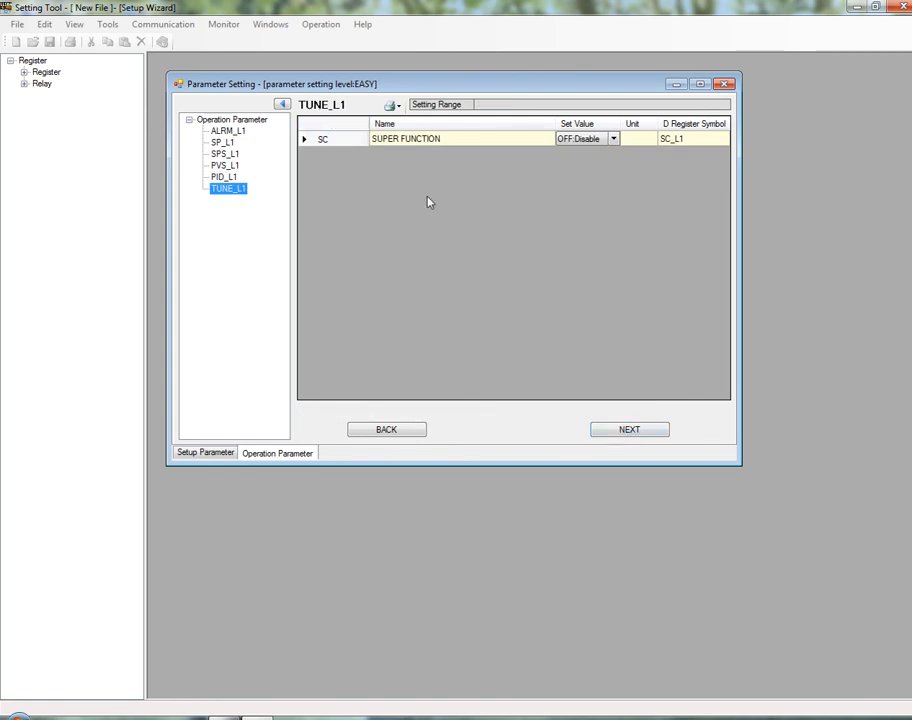
Step: Leave the TUNE_L1 super function disabled and save the parameter settings over the existing Basic mA file in the LL50A folder
{"action": "left_click", "coordinate": [627, 430]}
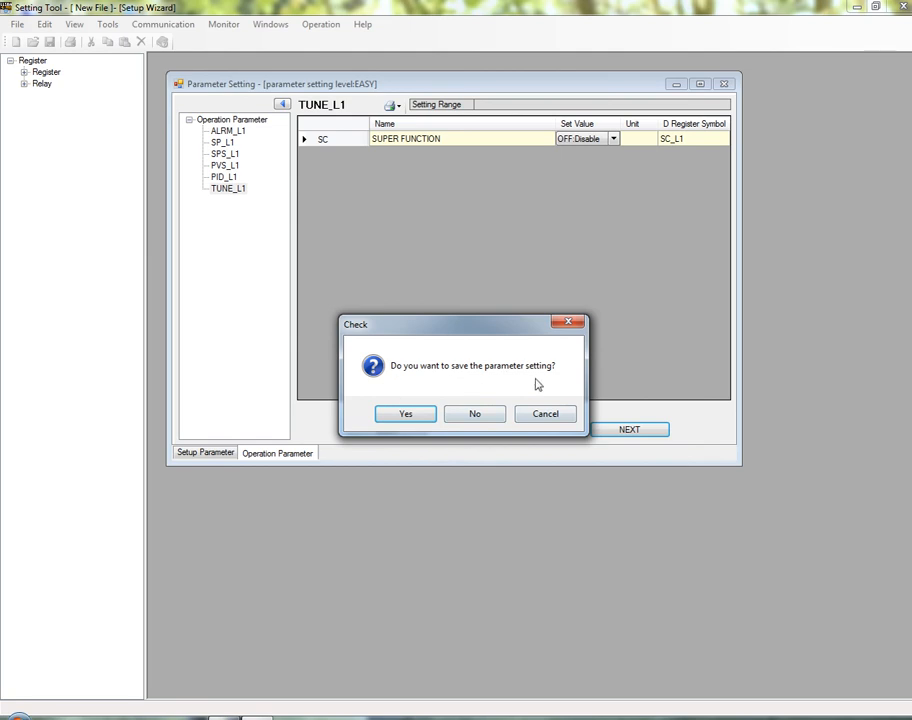
{"action": "left_click", "coordinate": [402, 418]}
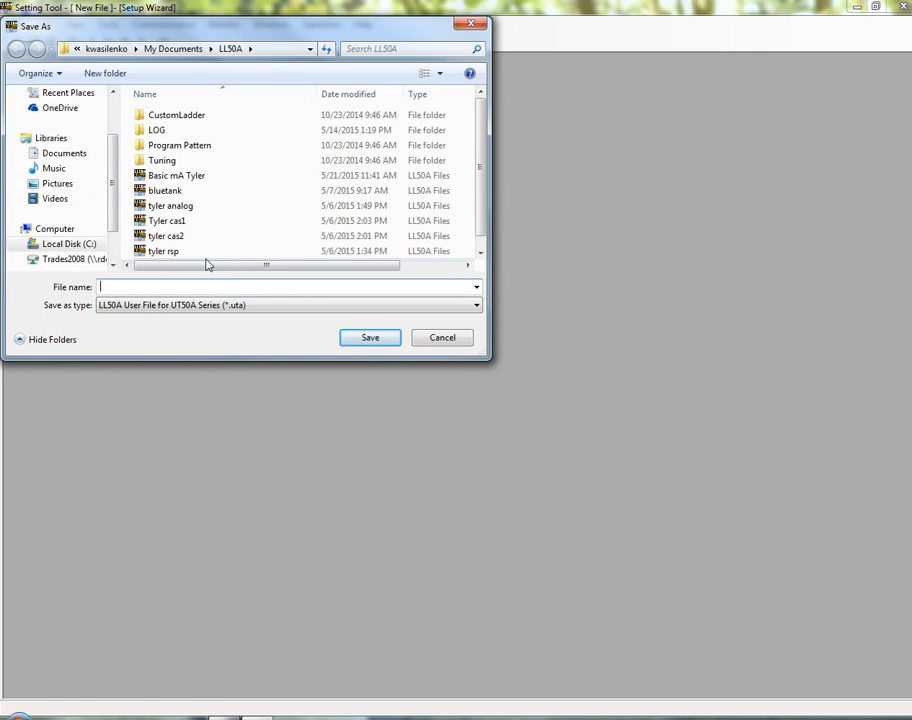
{"action": "left_click", "coordinate": [176, 178]}
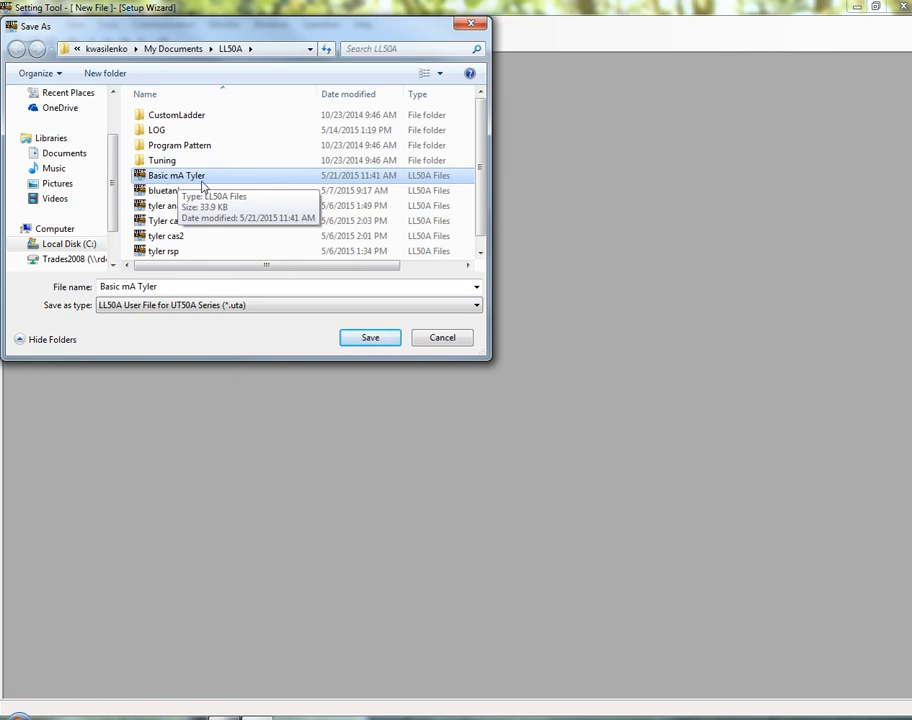
{"action": "left_click", "coordinate": [369, 338]}
{"action": "left_click", "coordinate": [500, 372]}
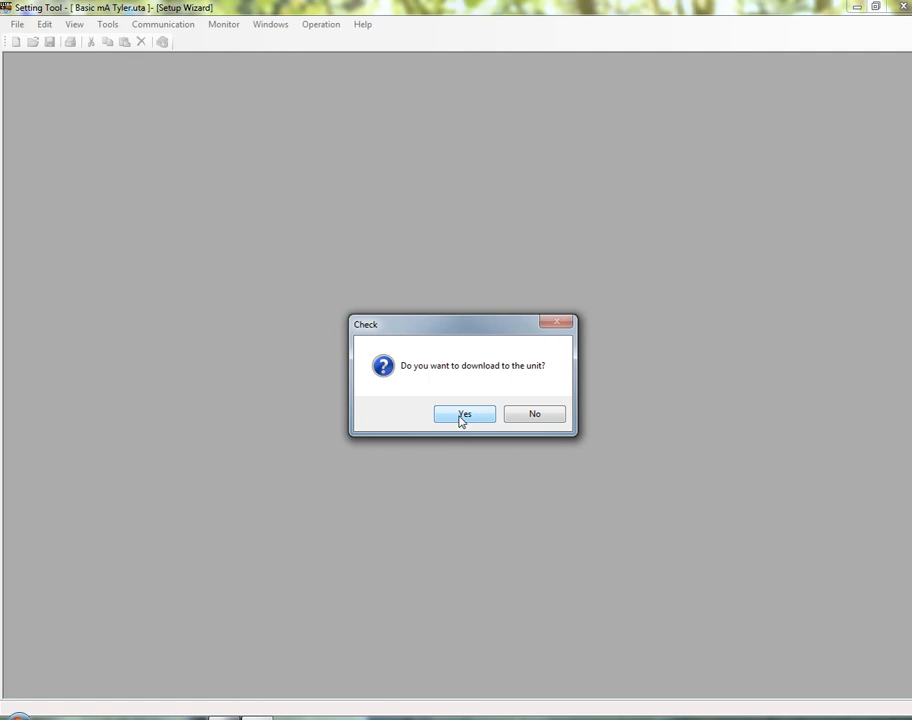
Step: Start downloading to the unit, set the dedicated cable communication serial port to COM4, and connect to the controller
{"action": "left_click", "coordinate": [461, 417]}
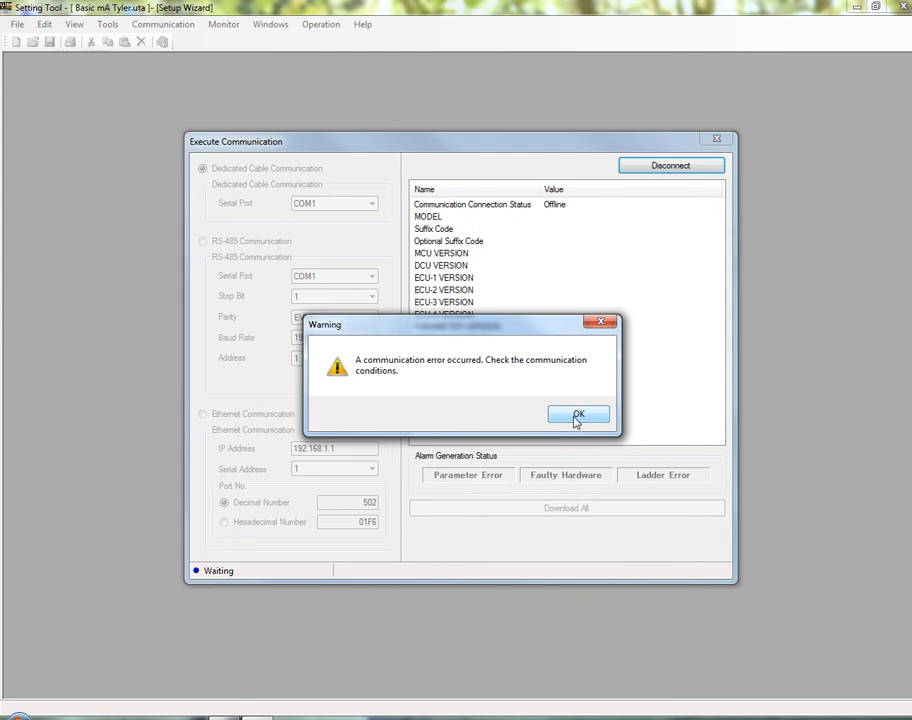
{"action": "left_click", "coordinate": [577, 414]}
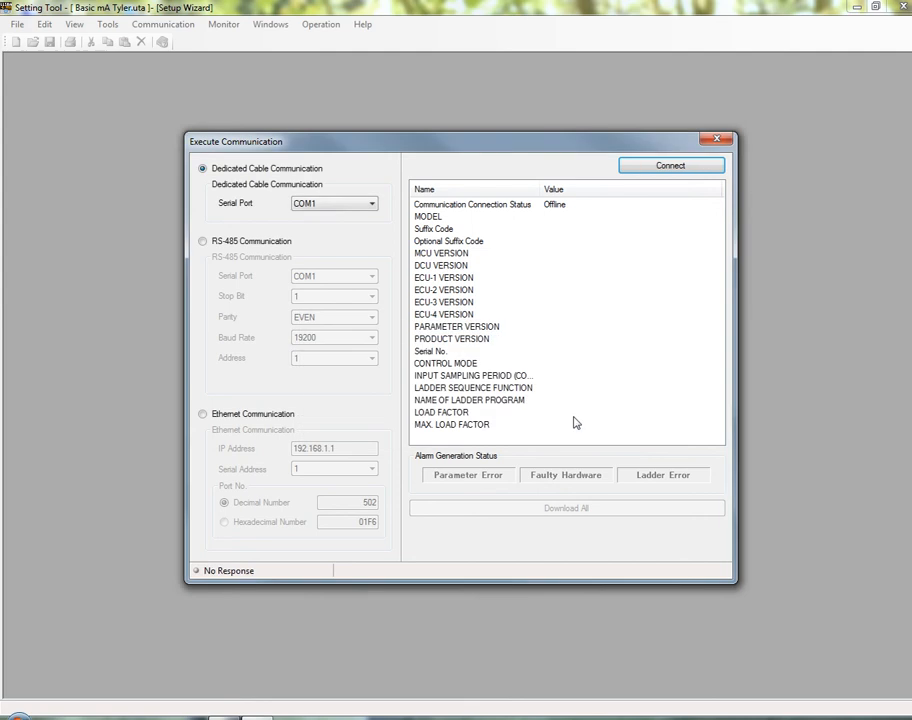
{"action": "left_click", "coordinate": [356, 210]}
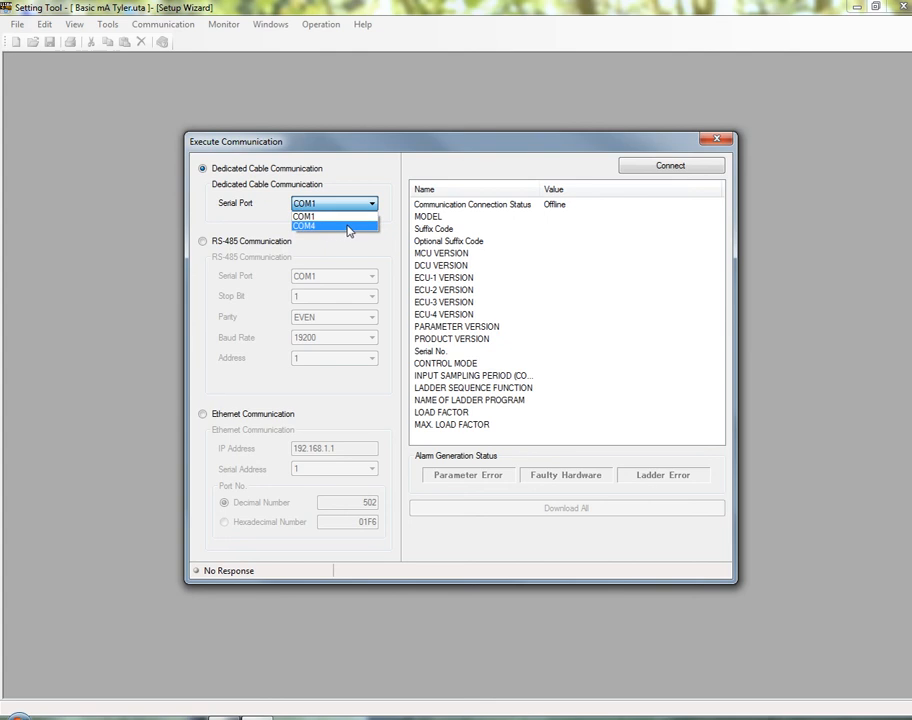
{"action": "left_click", "coordinate": [348, 227]}
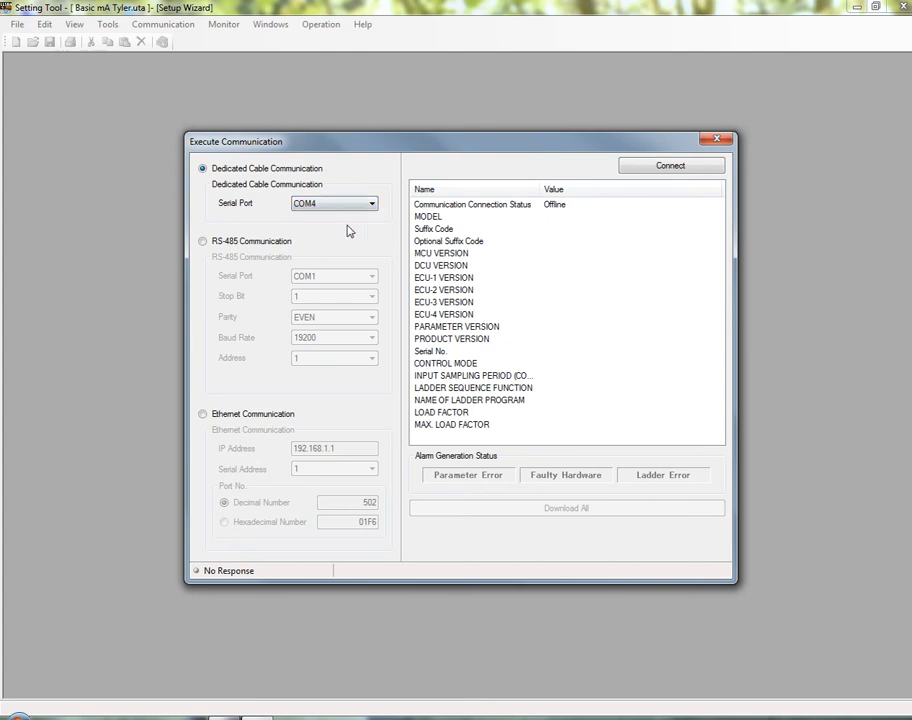
{"action": "left_click", "coordinate": [661, 168]}
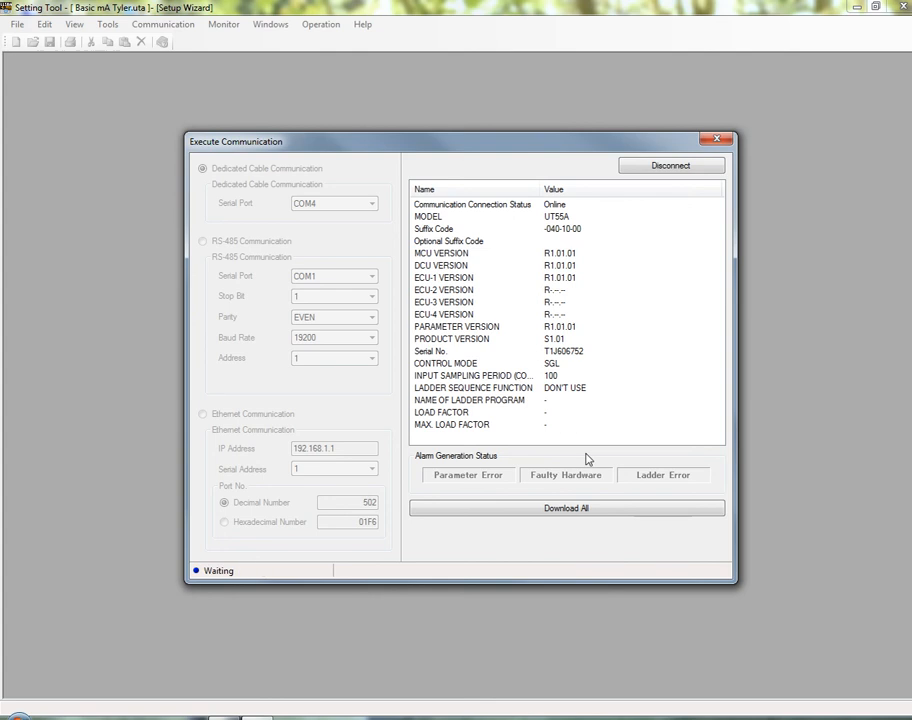
Step: Download all settings to the controller, continuing past the parameter version check, and close the setting data
{"action": "left_click", "coordinate": [545, 514]}
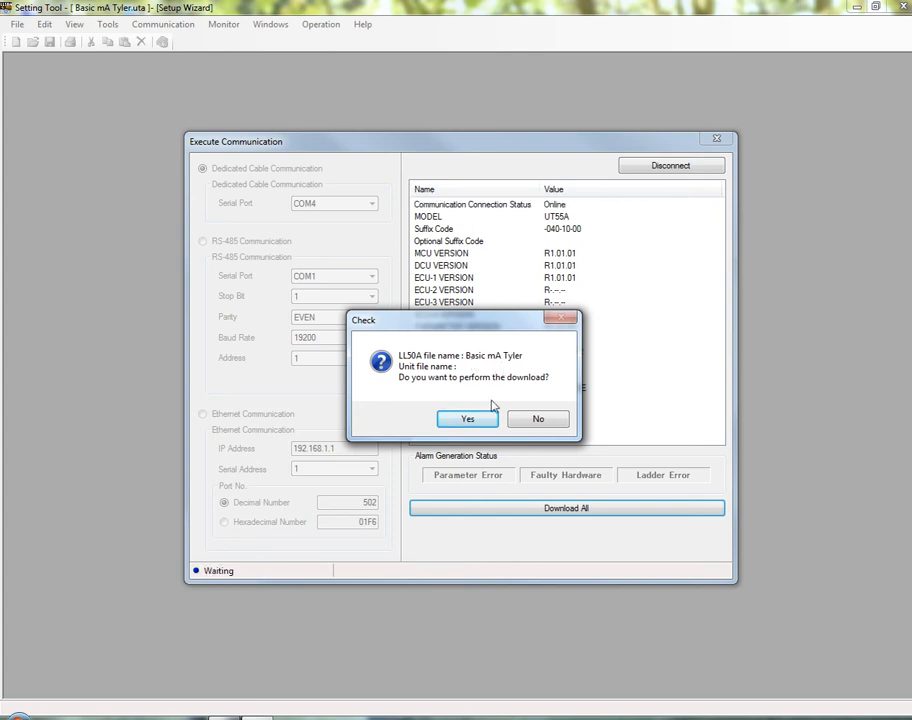
{"action": "left_click", "coordinate": [468, 422]}
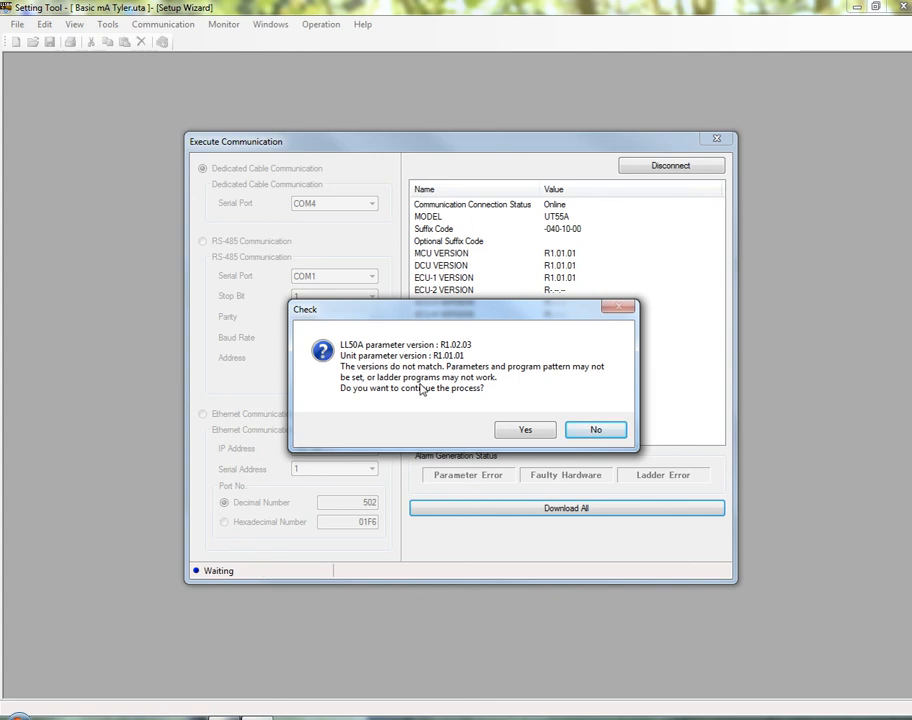
{"action": "left_click", "coordinate": [525, 431]}
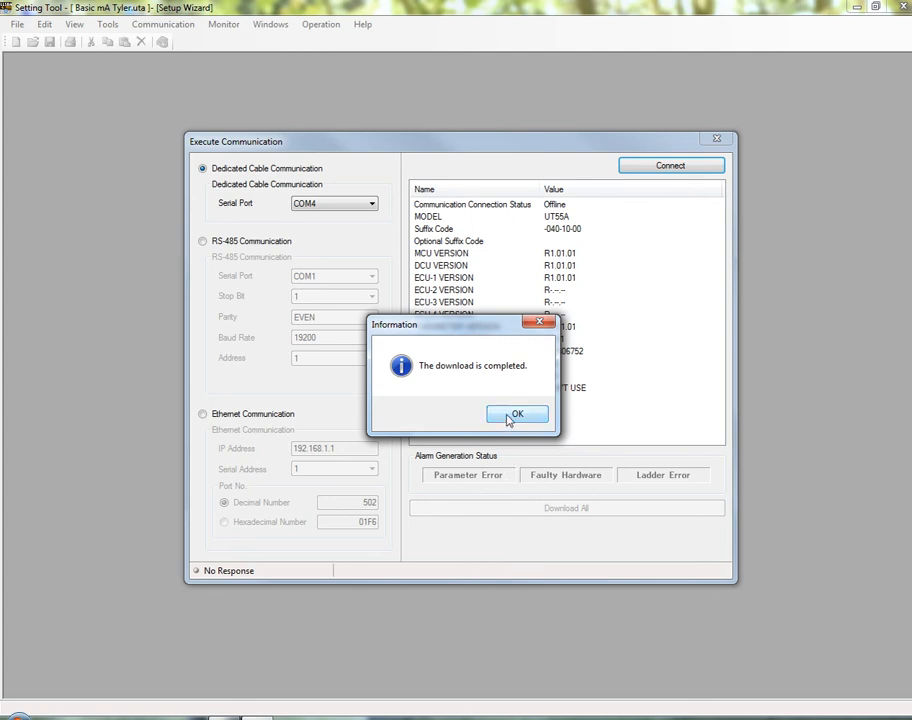
{"action": "left_click", "coordinate": [509, 418]}
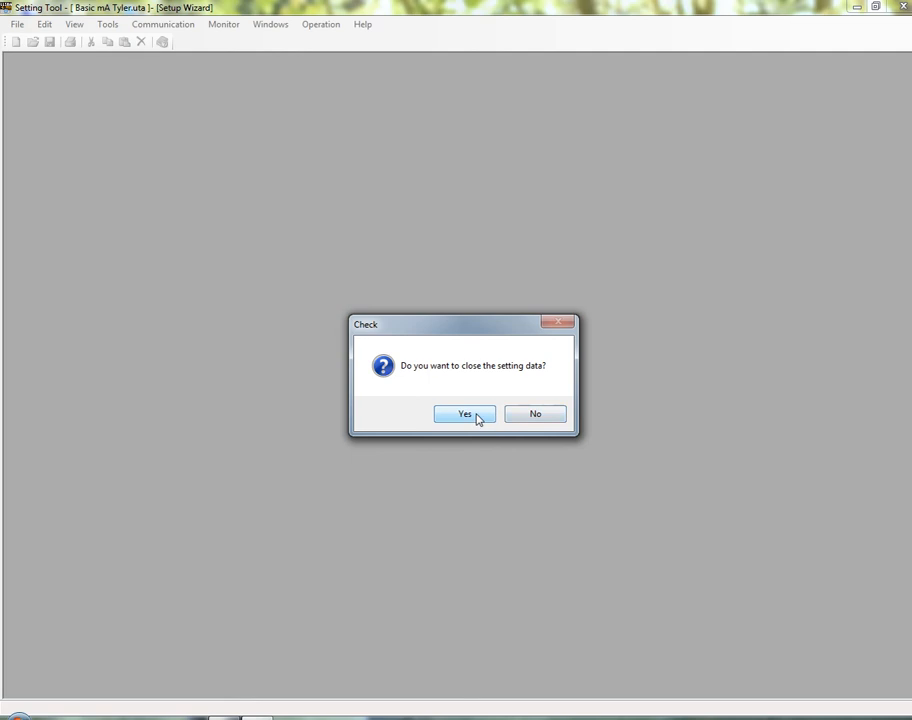
{"action": "left_click", "coordinate": [478, 416]}
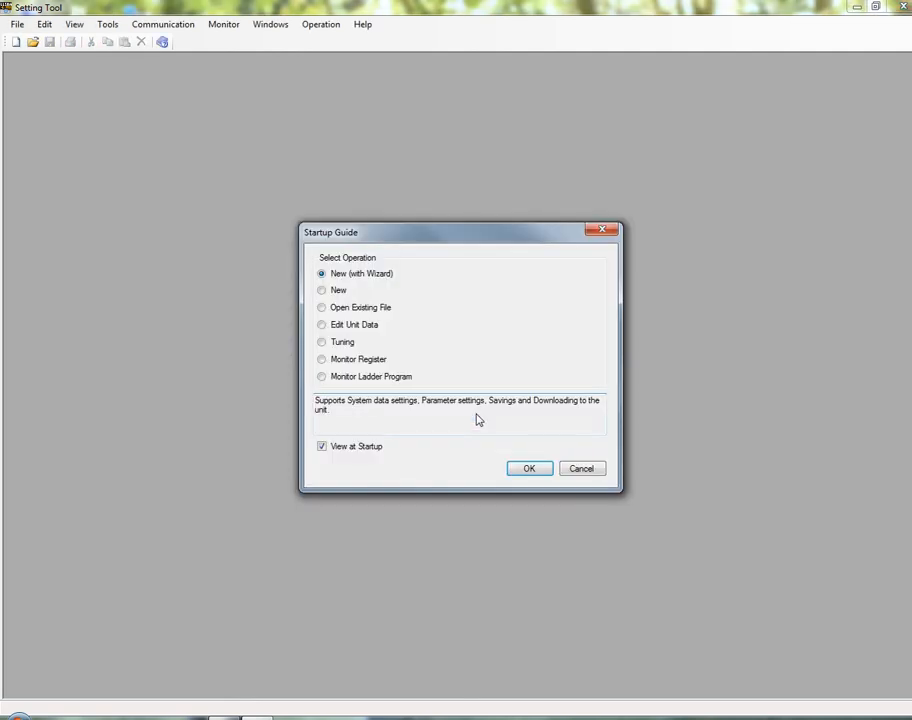